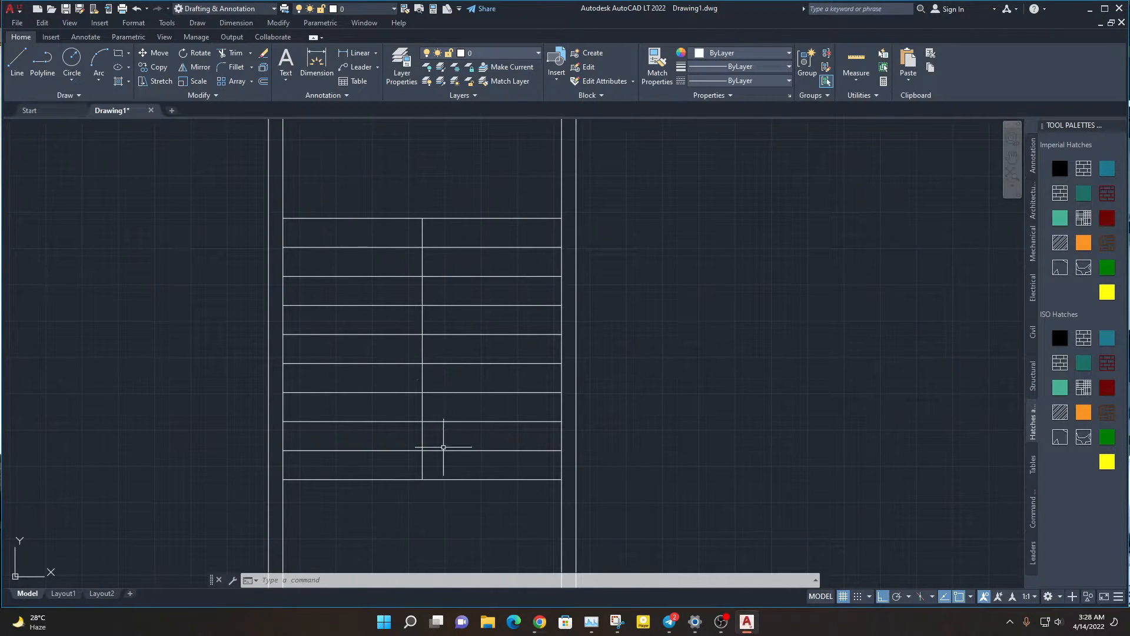
scroll(445, 445, down, 3)
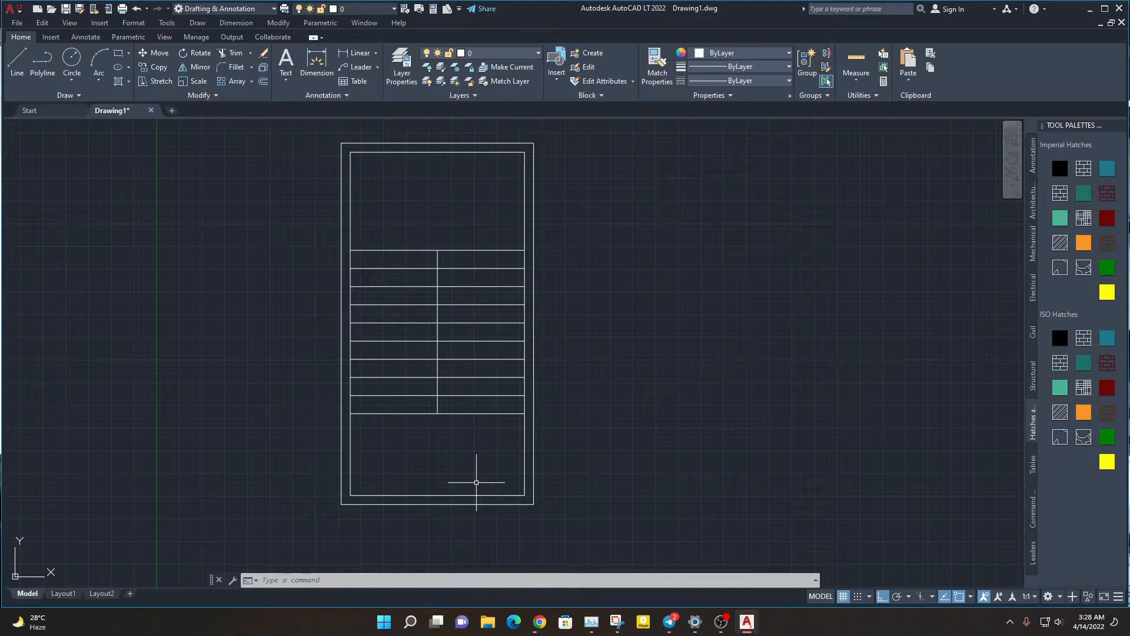
scroll(438, 248, up, 4)
scroll(457, 285, down, 3)
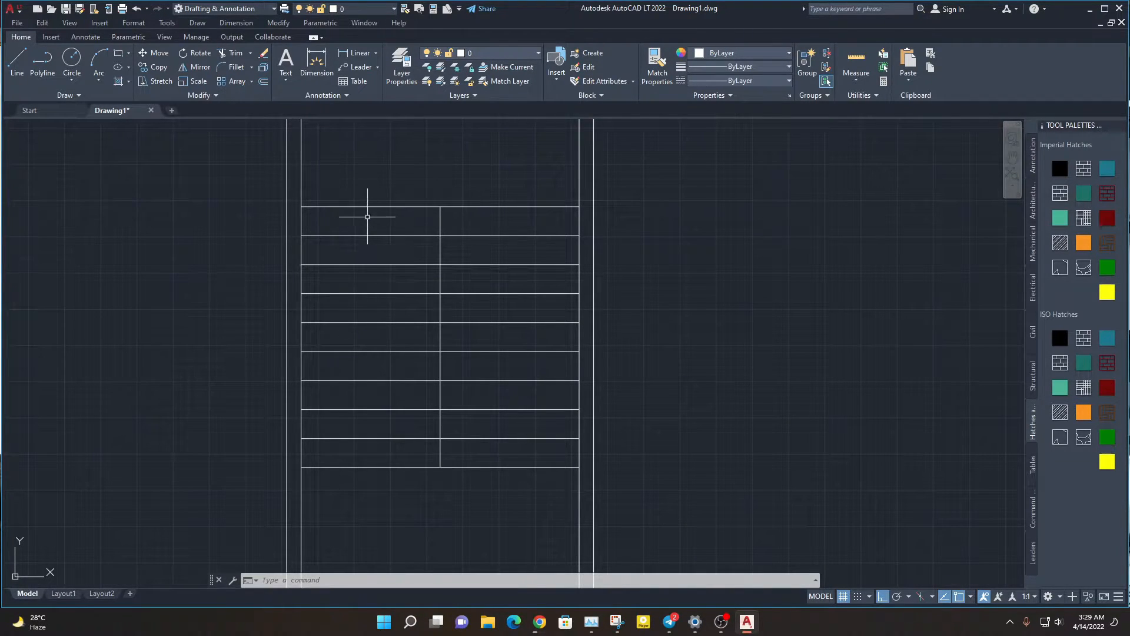
scroll(406, 353, down, 2)
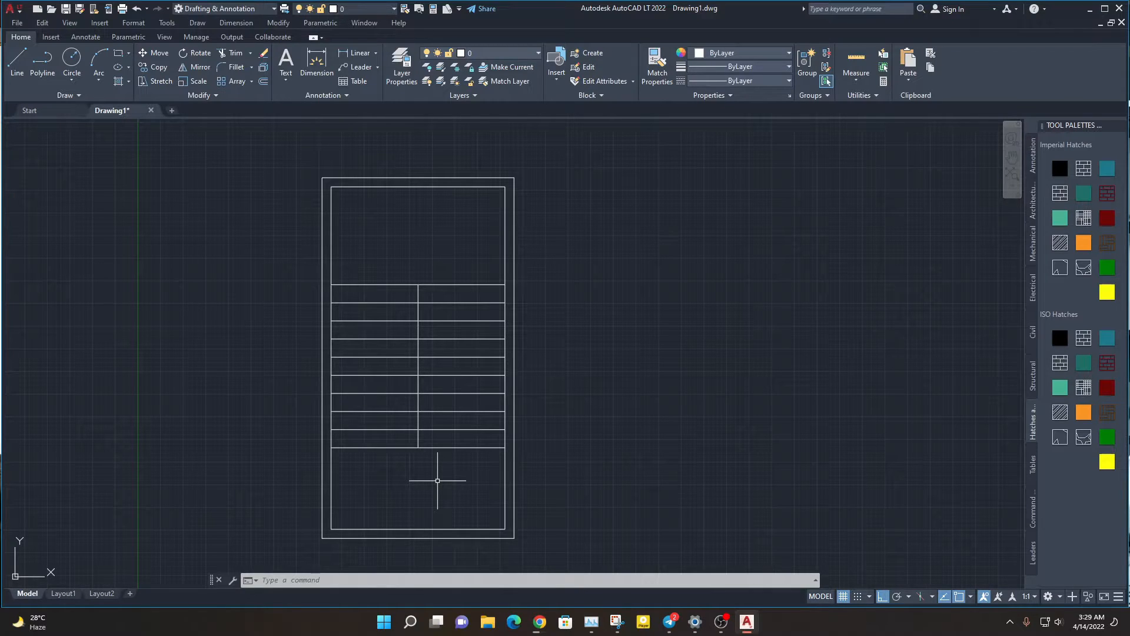
middle_drag(384, 465, 457, 474)
key(Escape)
key(Escape)
key(Escape)
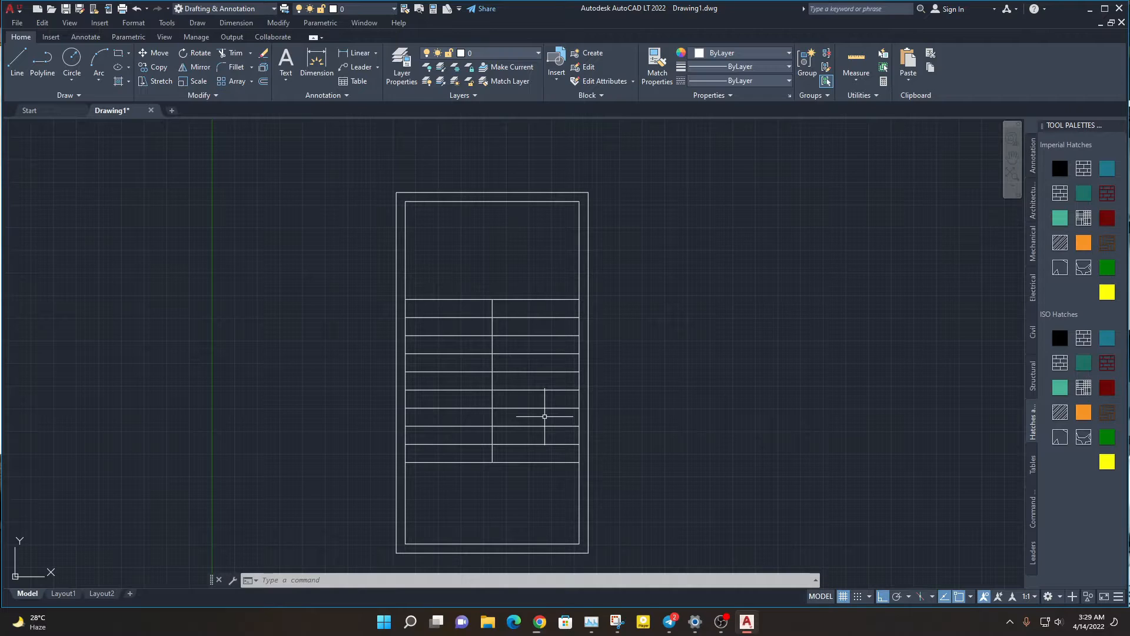
Offset the vertical center line of the stair by 1" to both sides.
scroll(510, 374, up, 3)
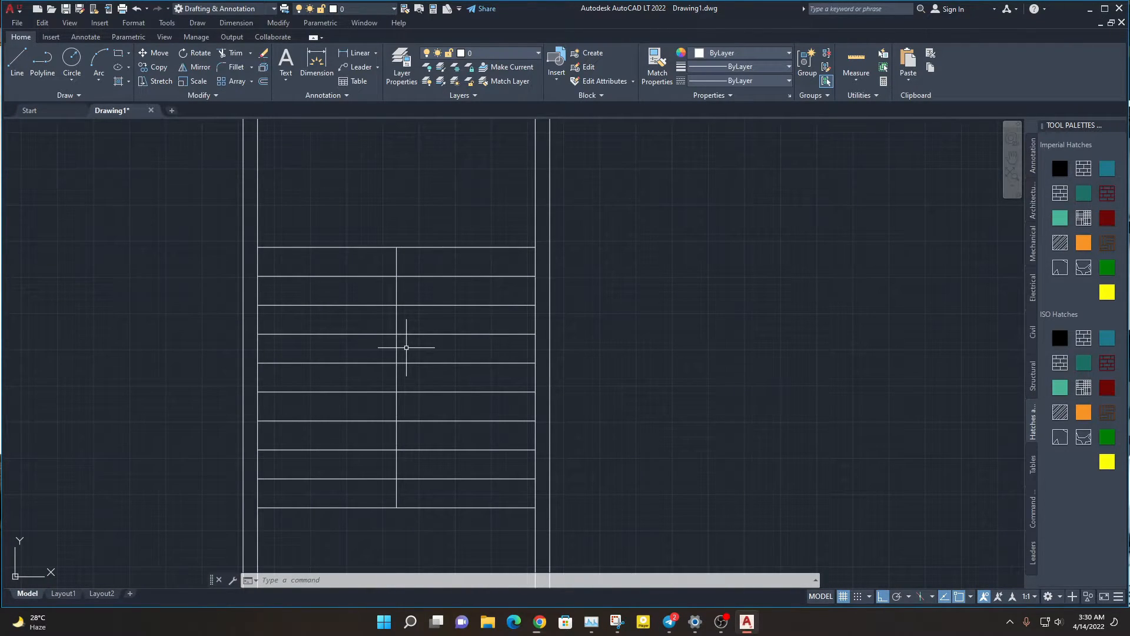
text(o)
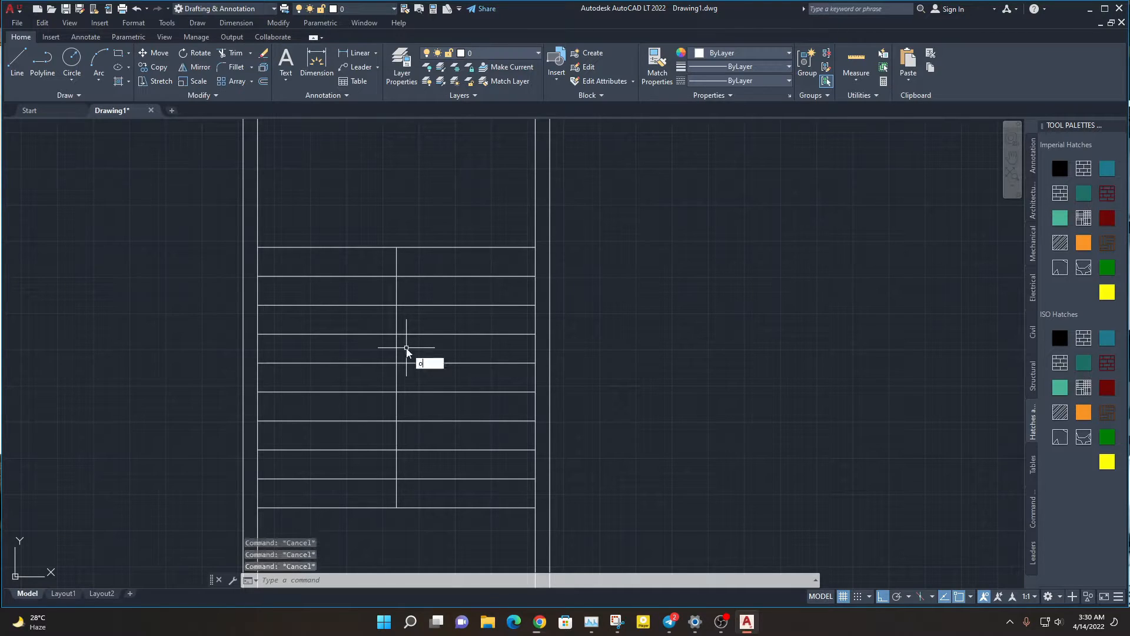
key(Return)
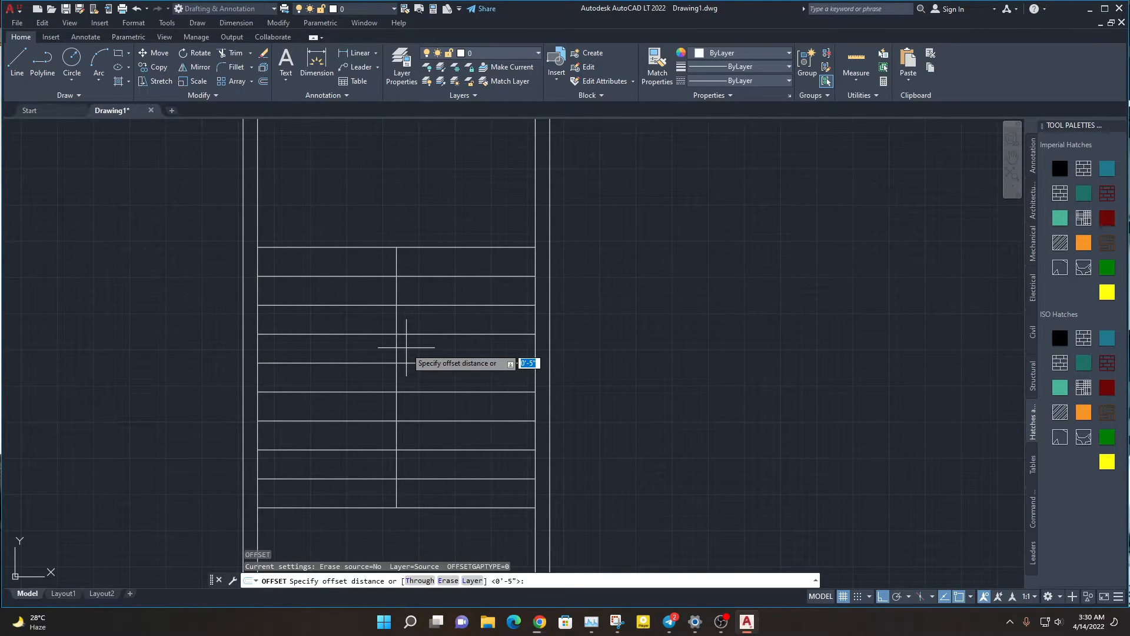
key(Return)
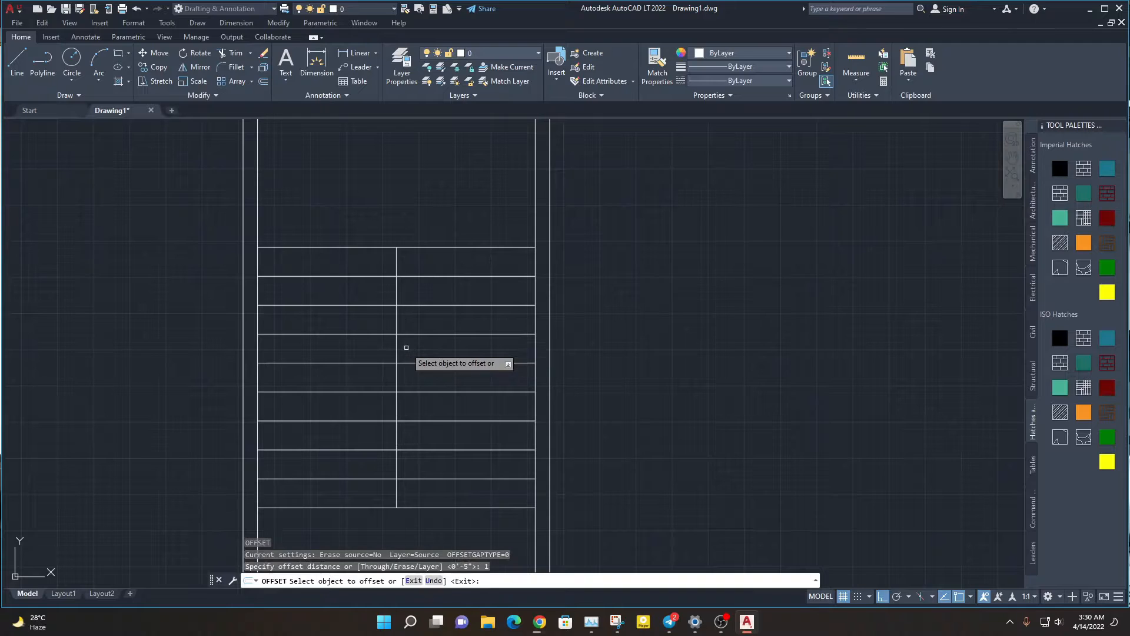
click(396, 295)
click(500, 300)
click(396, 288)
click(339, 289)
Offset the uppermost tread line 1" upward and the lowest tread line 1" downward.
click(437, 246)
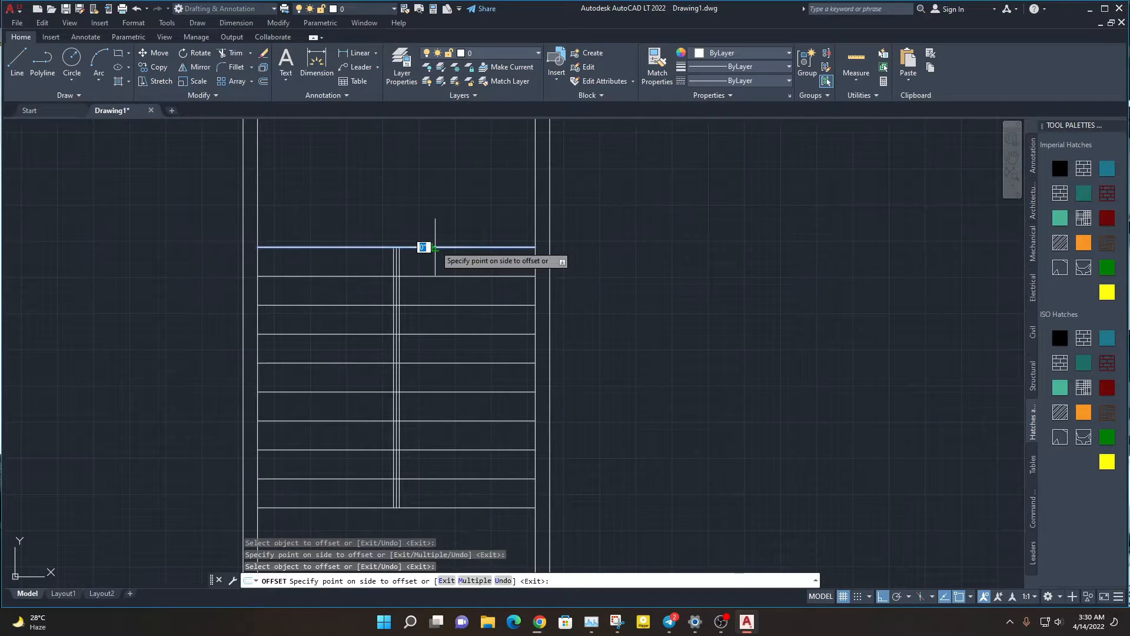
click(447, 191)
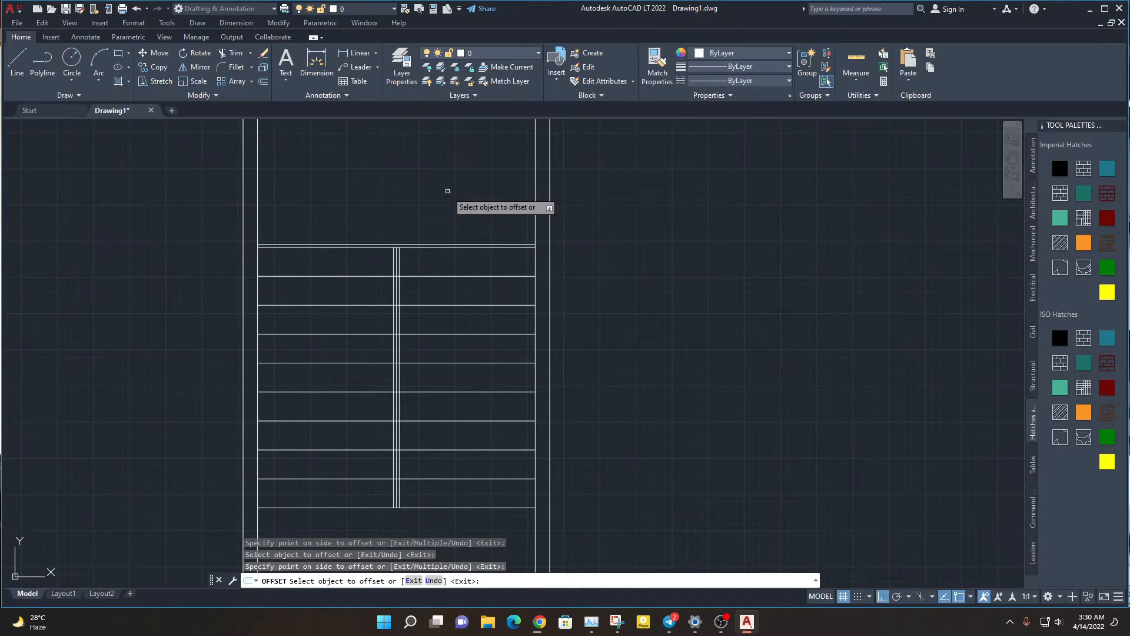
click(412, 508)
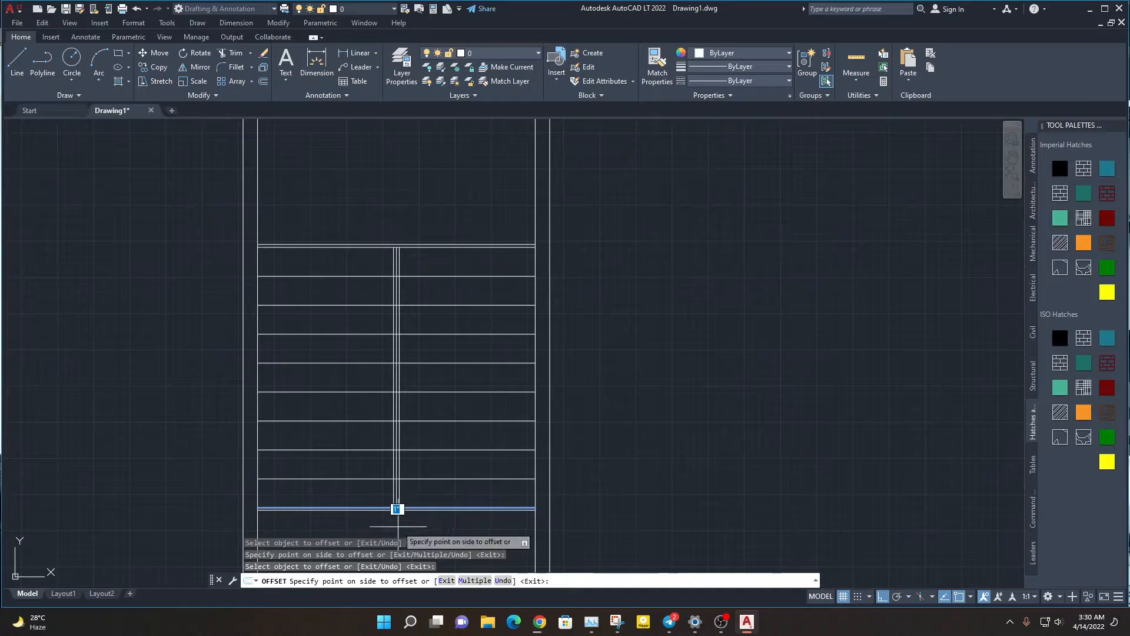
click(388, 524)
key(Escape)
Delete the original center line between the two offset vertical lines.
scroll(396, 300, up, 2)
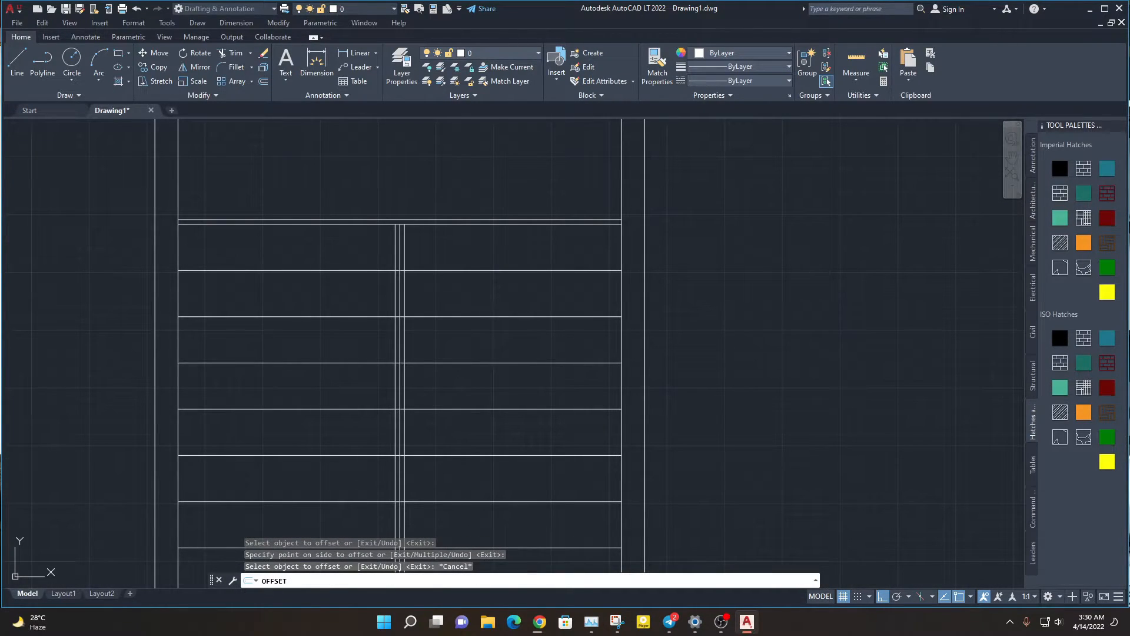
click(400, 243)
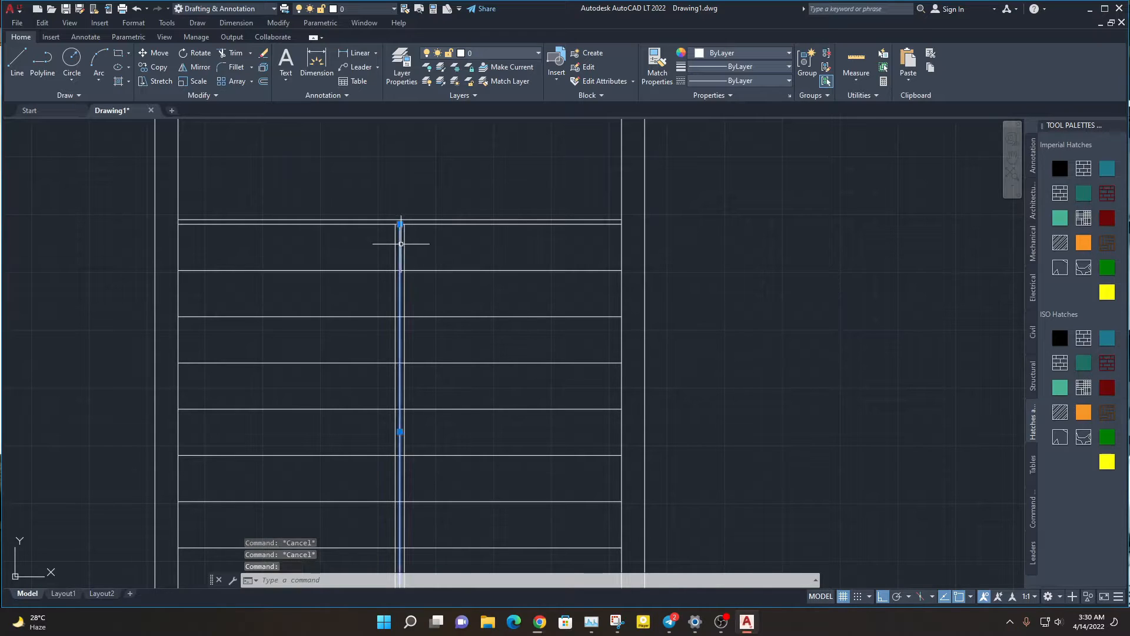
key(Delete)
middle_drag(443, 257, 469, 237)
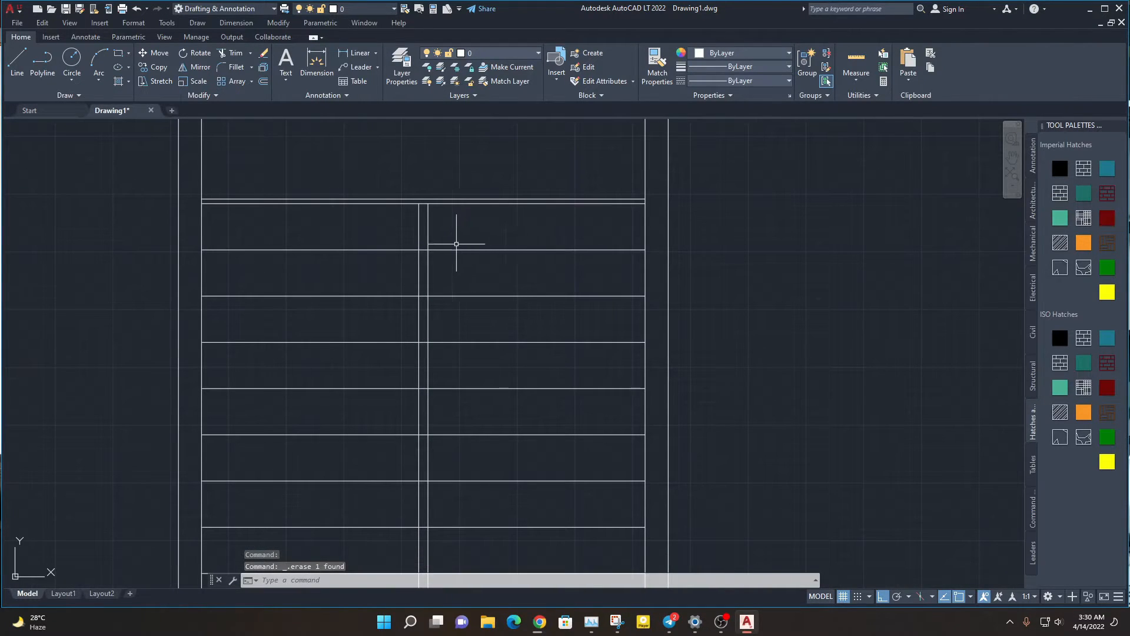
text(E)
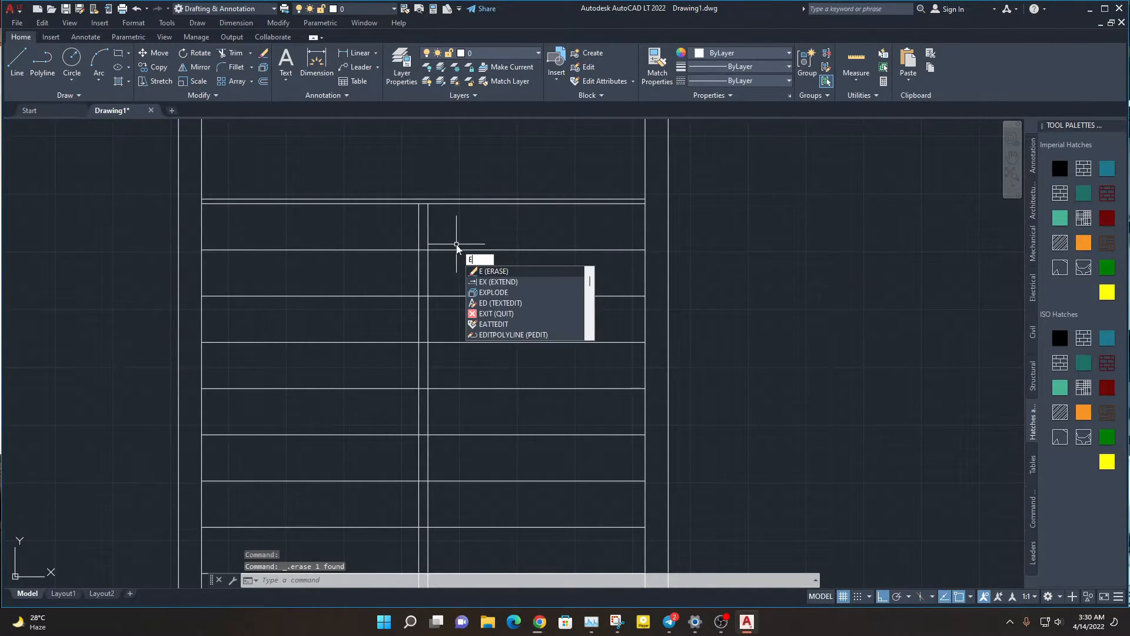
key(Escape)
key(Escape)
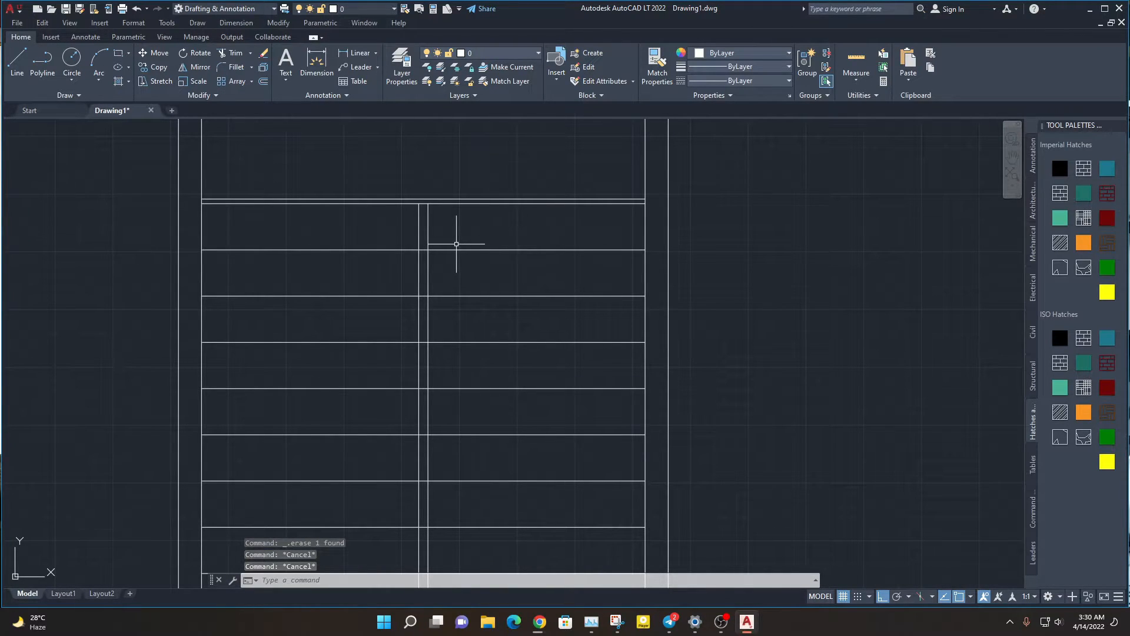
Extend the upper ends of both vertical center lines to the offset line above the uppermost tread.
text(EX)
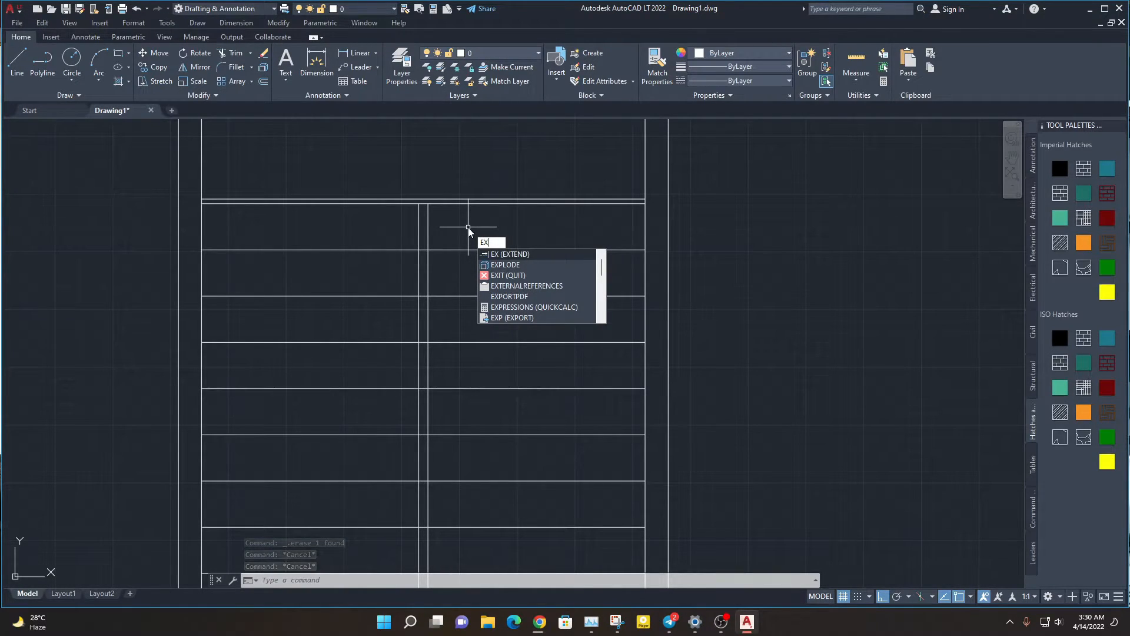
key(Return)
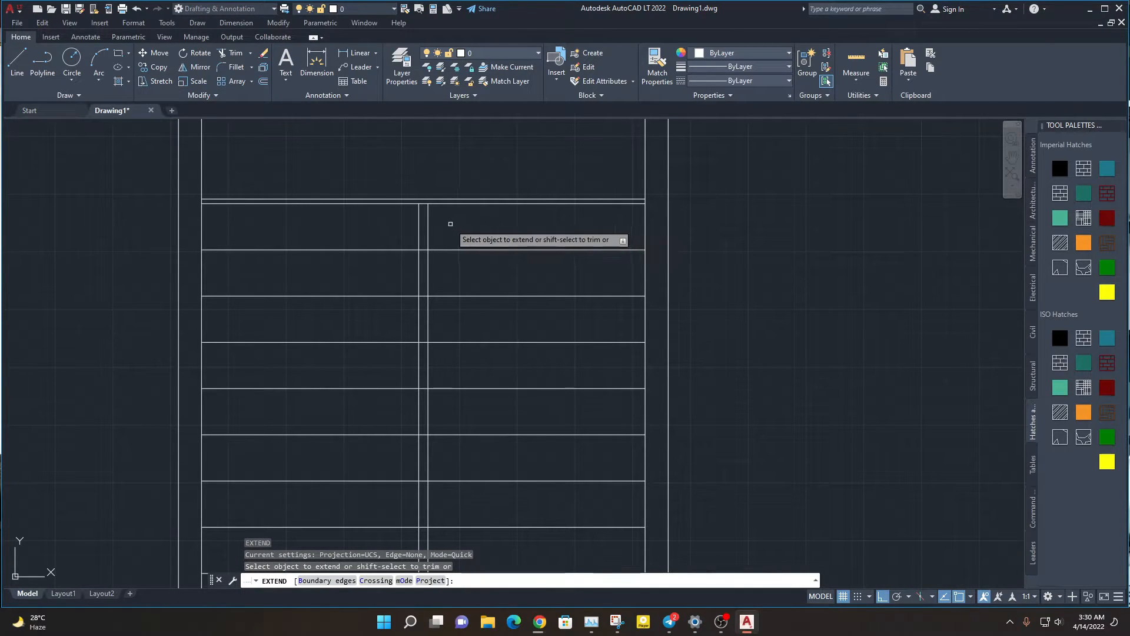
click(450, 223)
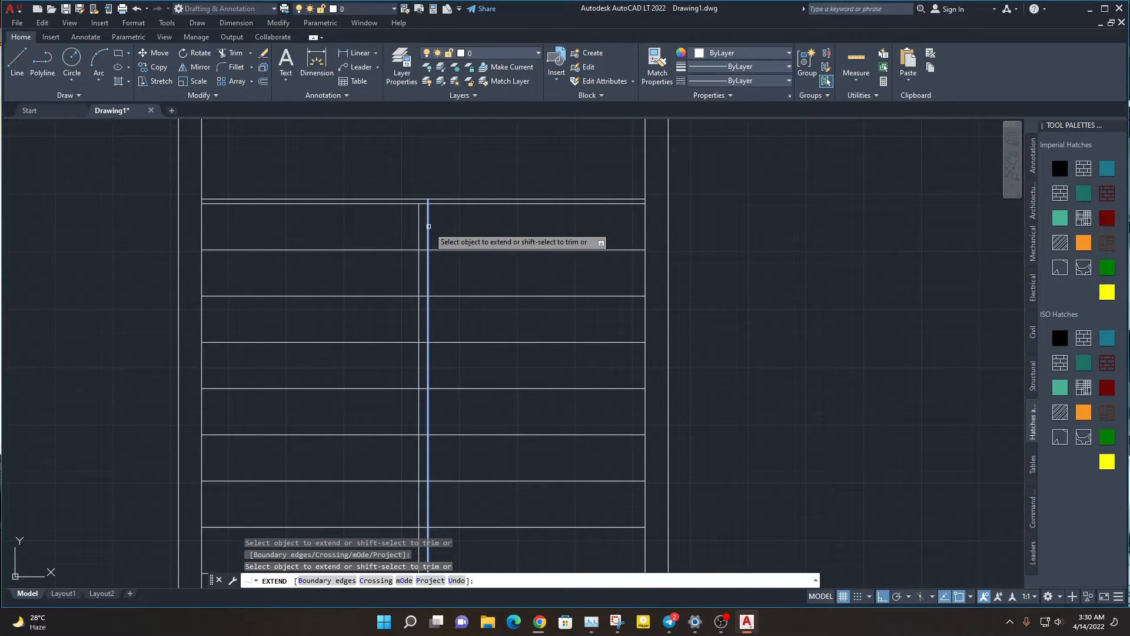
click(428, 226)
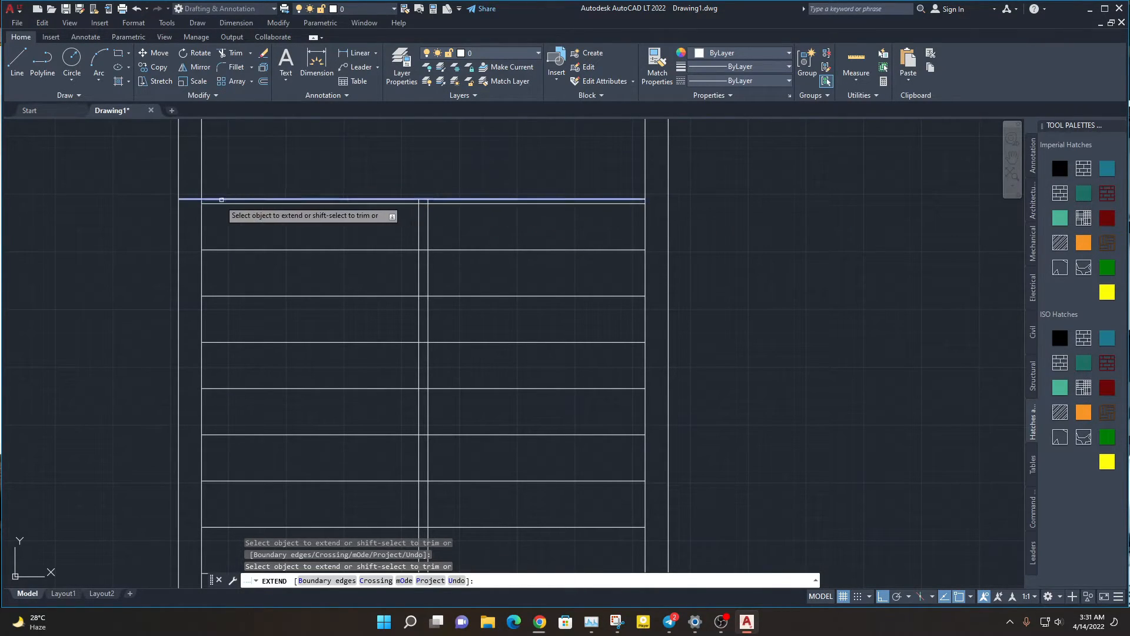
Extend the lower ends of both vertical center lines to the offset line below the lowest tread.
scroll(471, 439, down, 2)
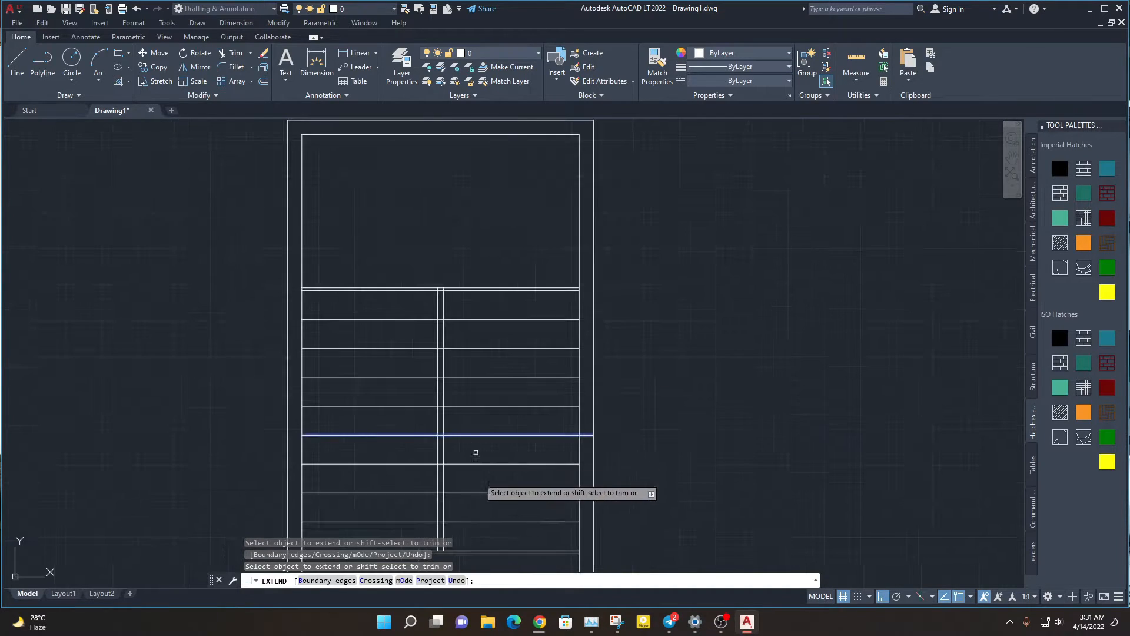
middle_drag(470, 518, 479, 346)
scroll(459, 365, up, 6)
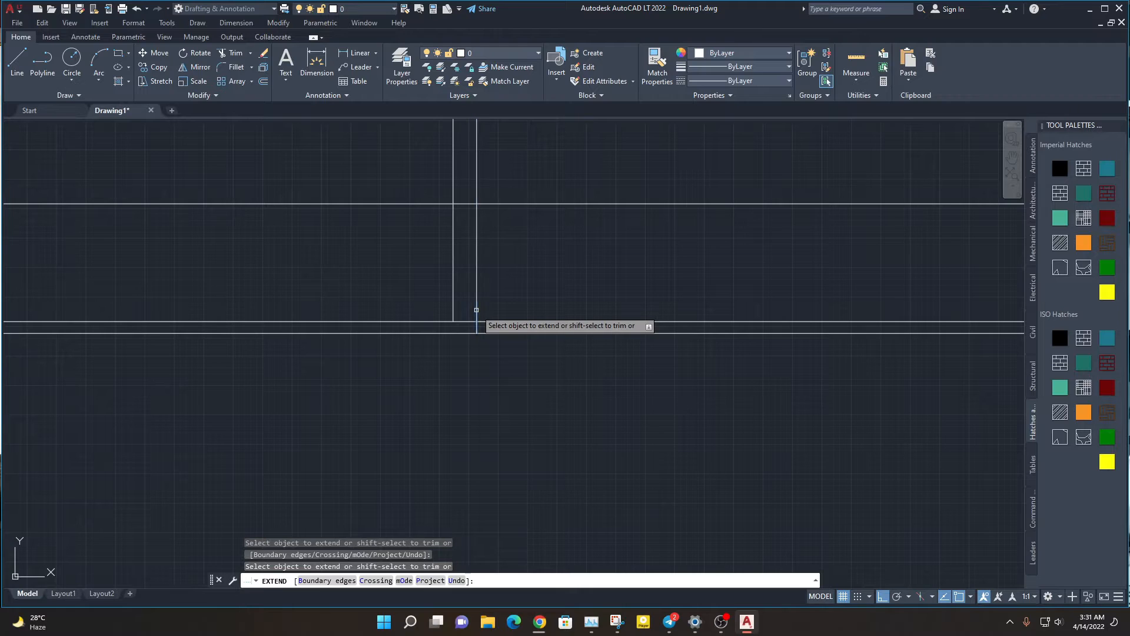
click(451, 313)
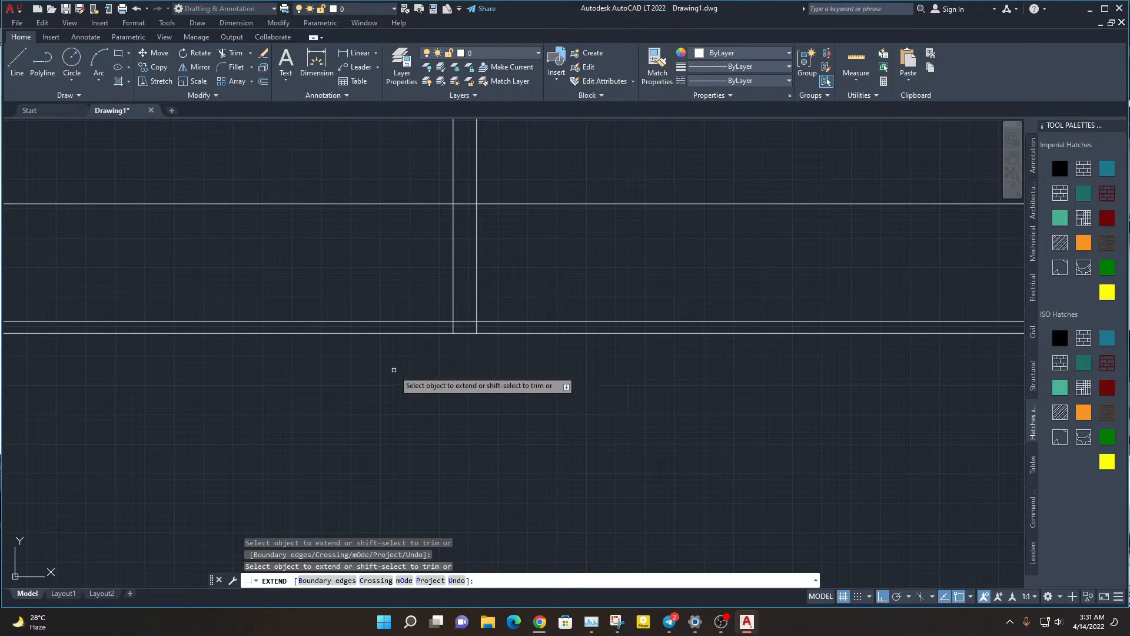
key(Escape)
key(Escape)
key(Escape)
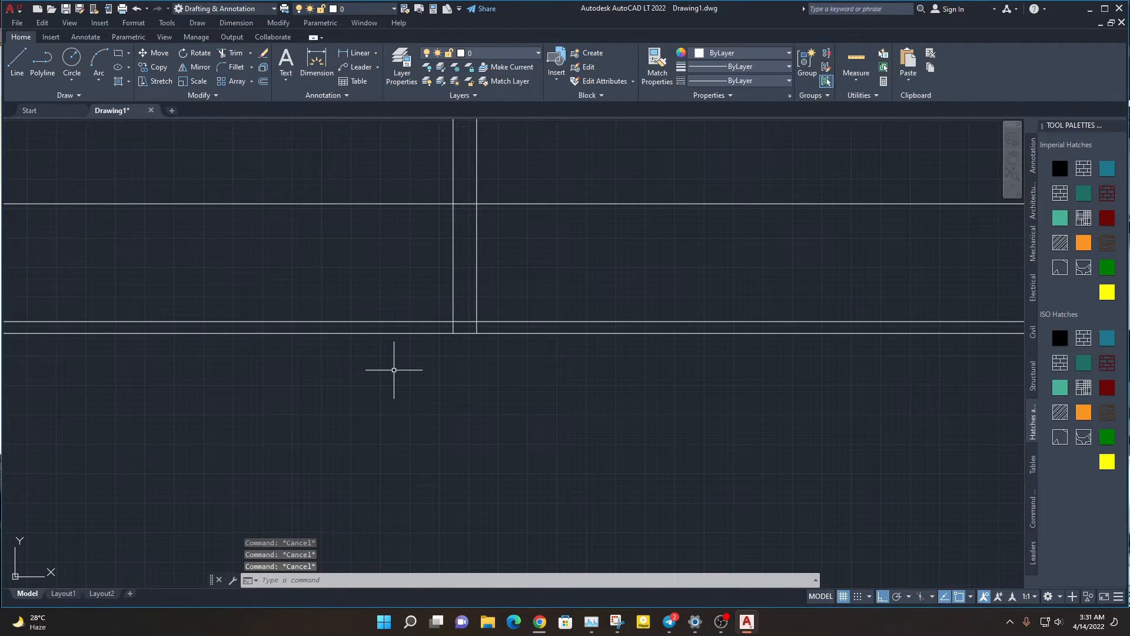
Trim the lower offset line on both sides of the vertical pair, leaving only the short piece between them.
scroll(393, 369, down, 4)
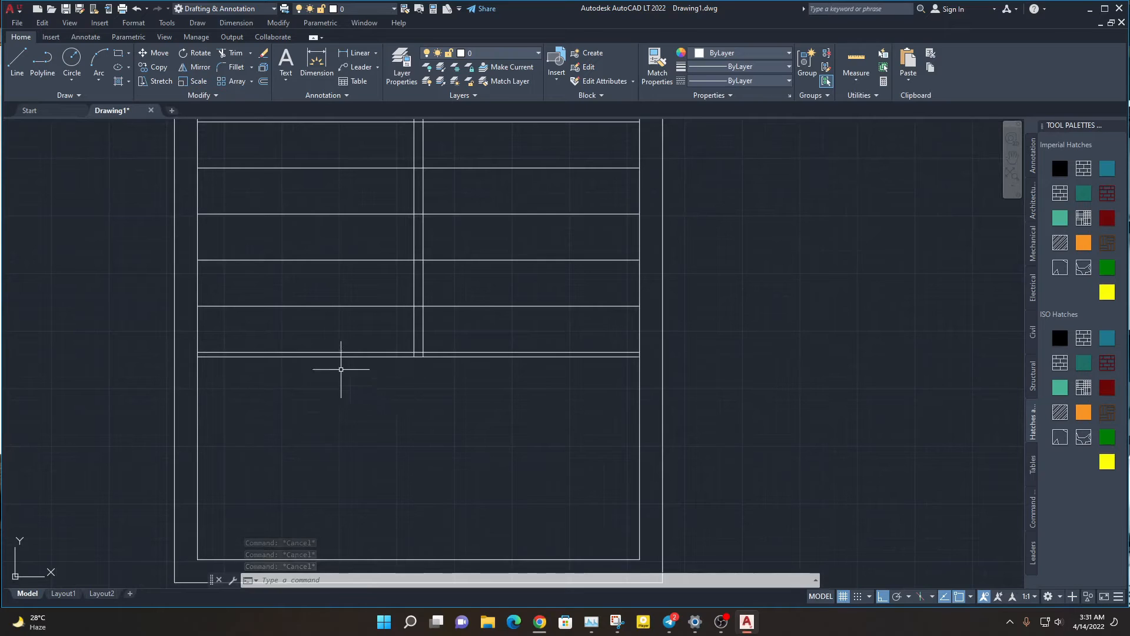
scroll(411, 351, up, 5)
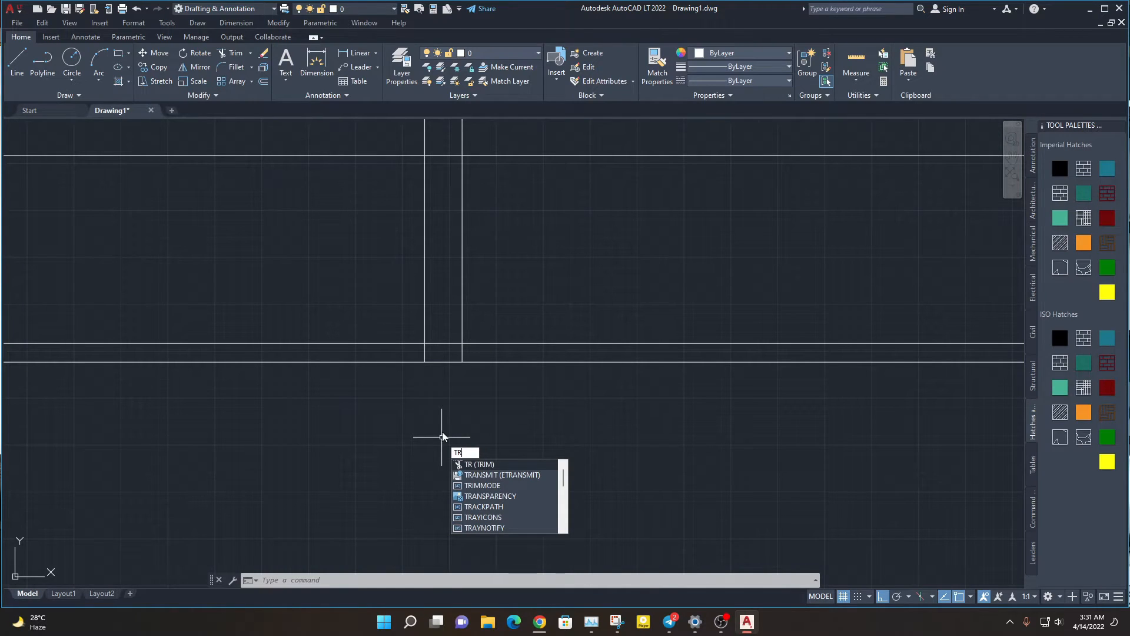
key(Return)
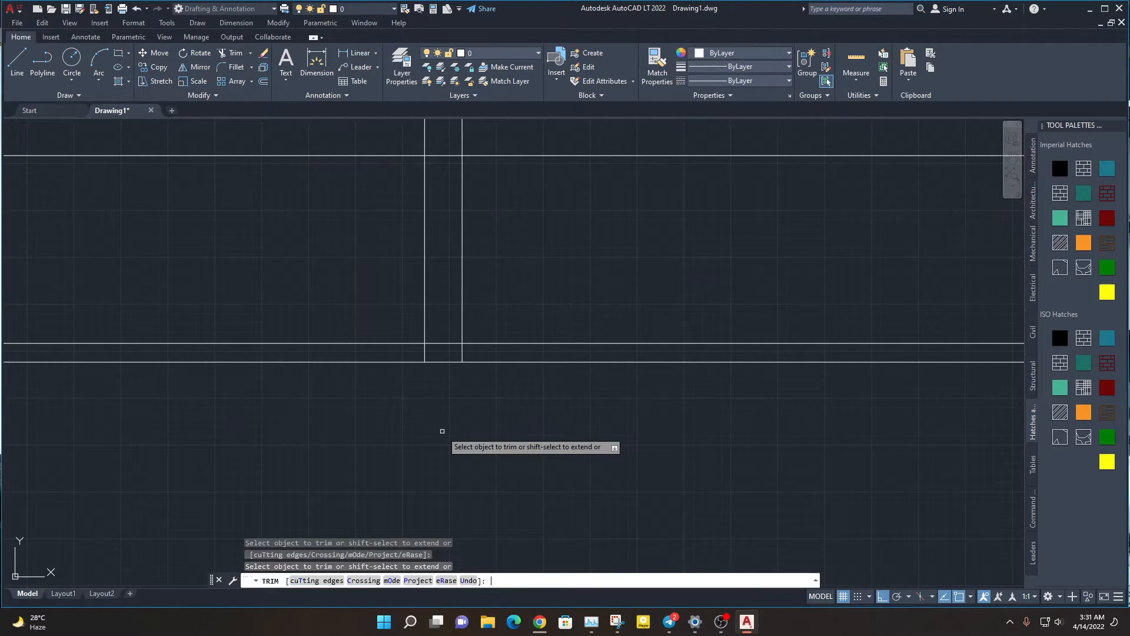
click(393, 361)
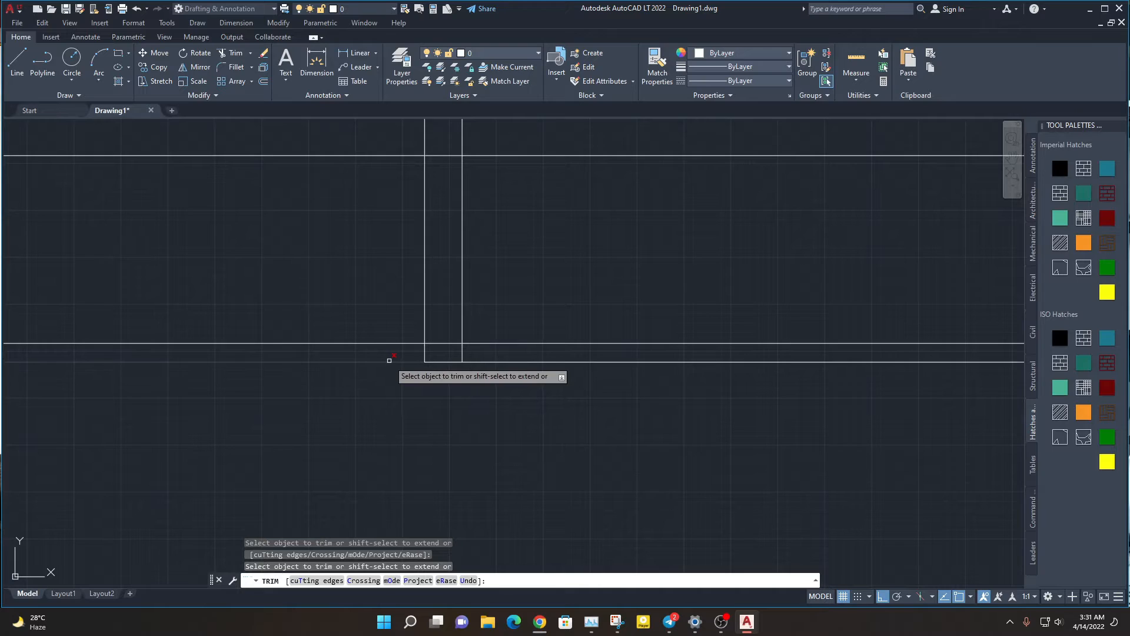
click(494, 361)
scroll(494, 360, down, 5)
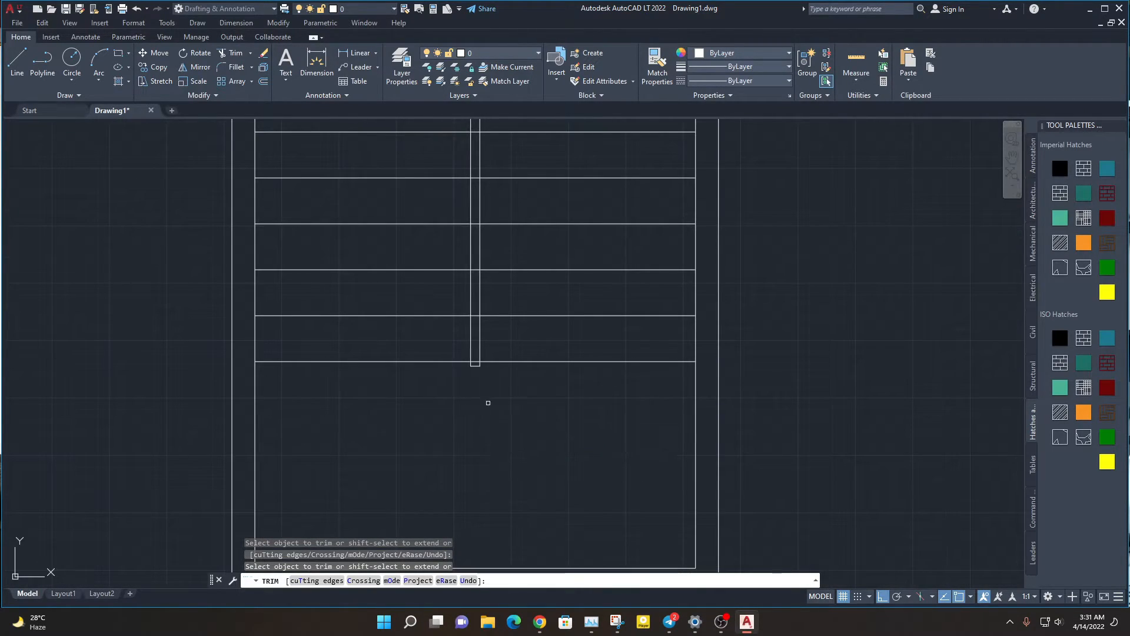
Trim the upper offset line on both sides of the vertical pair, leaving only the short cap between them.
scroll(448, 506, down, 2)
scroll(453, 227, up, 5)
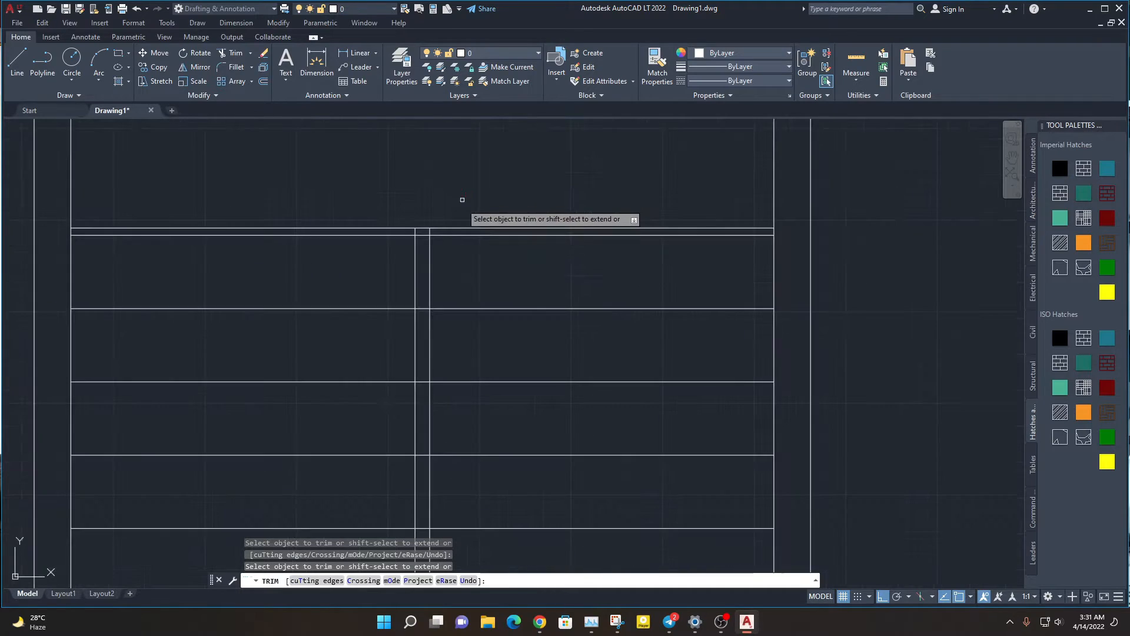
click(453, 228)
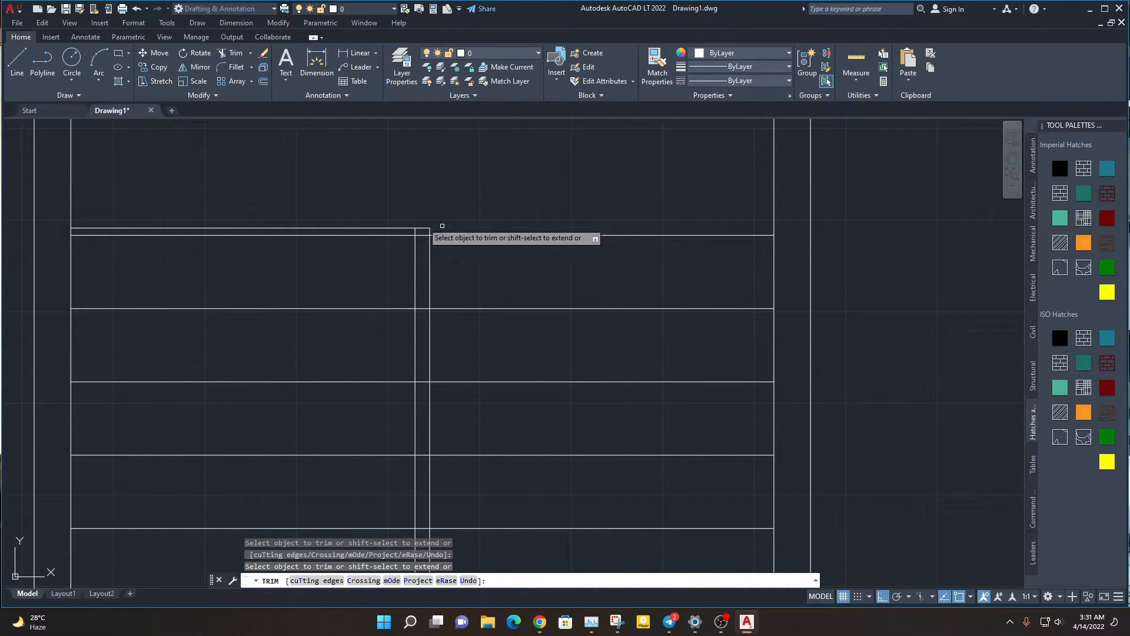
click(350, 227)
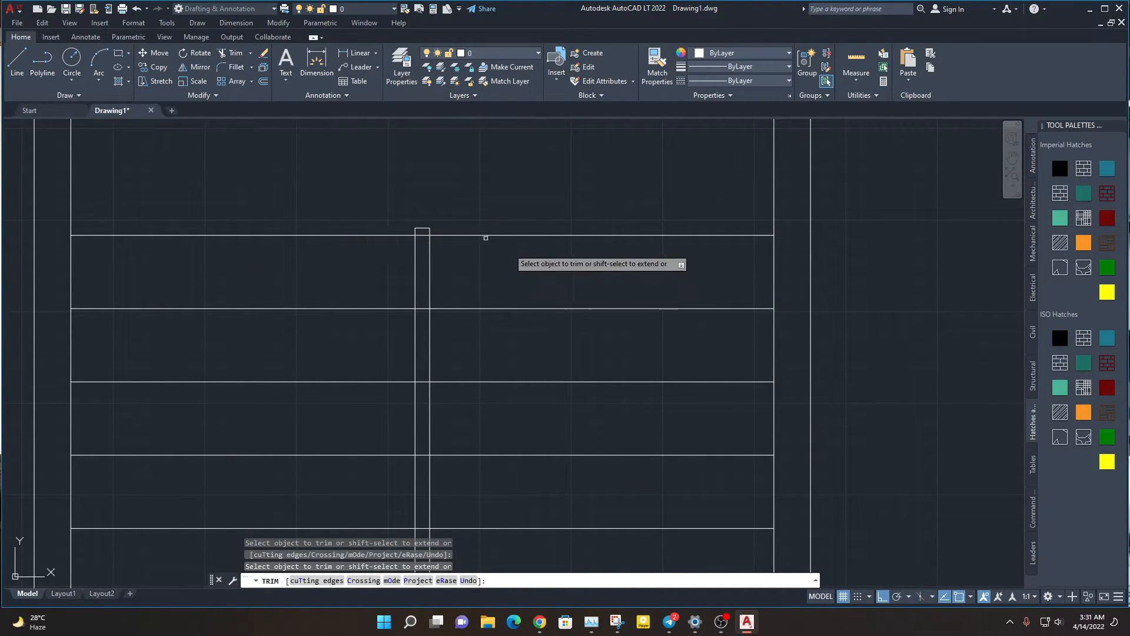
Trim away the piece of the uppermost tread line between the divider's two vertical lines.
scroll(502, 270, down, 2)
click(503, 270)
scroll(457, 239, up, 3)
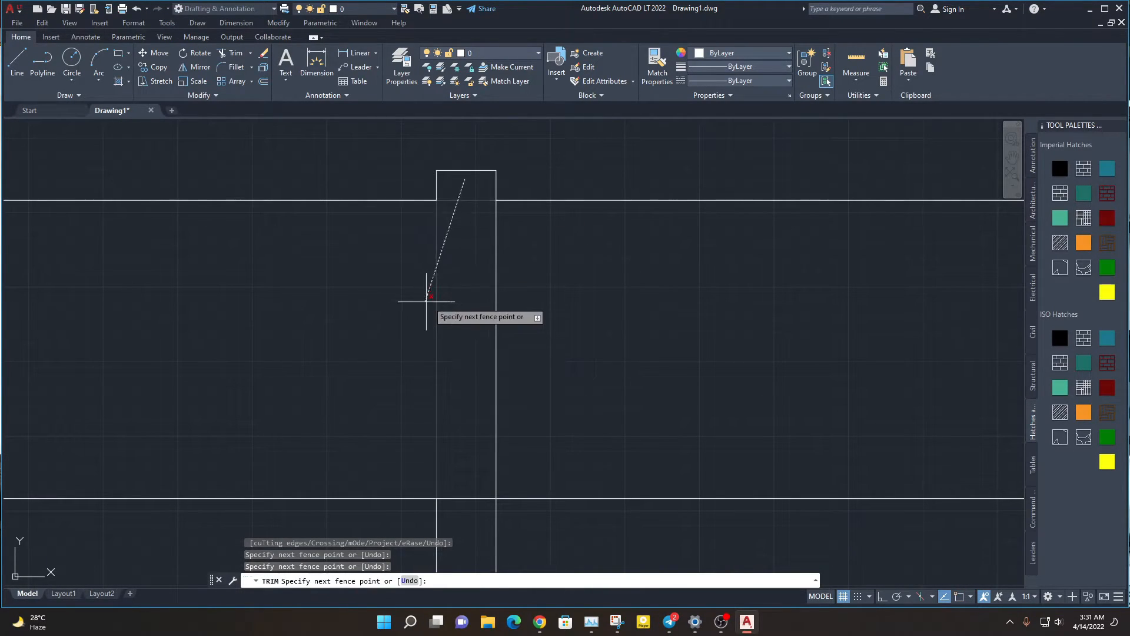
click(453, 272)
scroll(448, 323, down, 2)
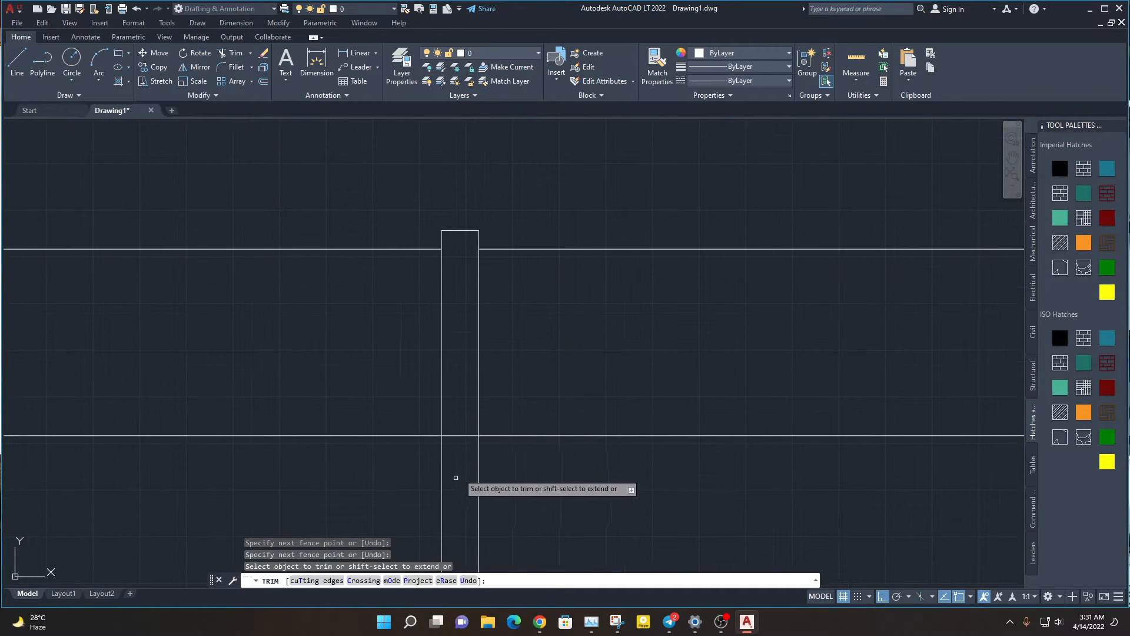
middle_drag(449, 406, 451, 289)
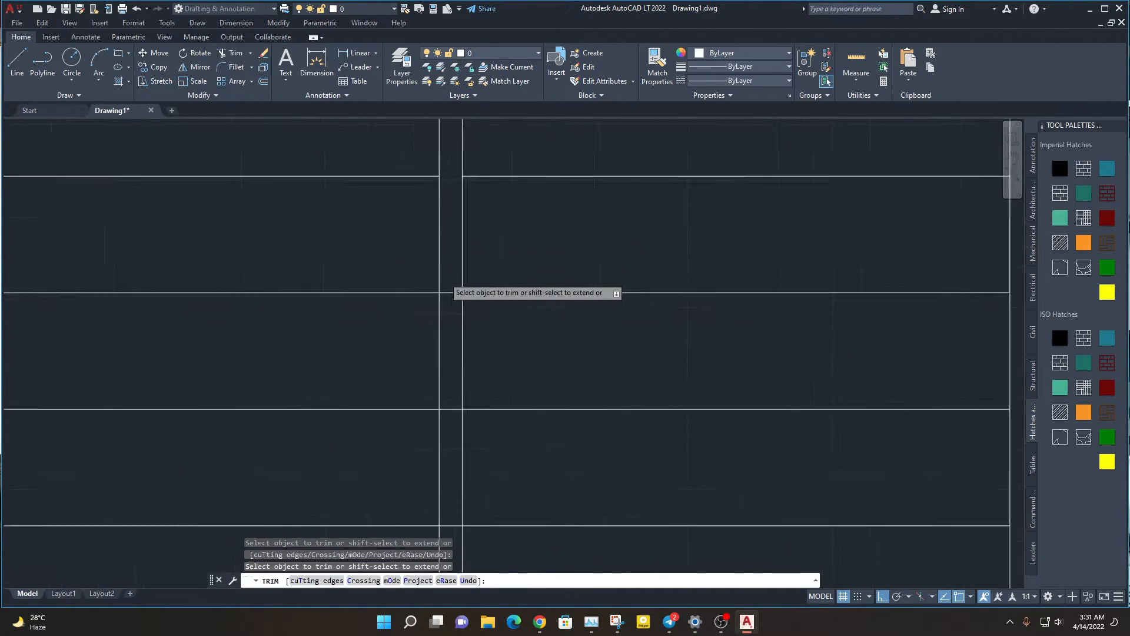
Trim all remaining tread segments inside the central divider with fence selections, continuing down to the lowest tread.
scroll(453, 298, up, 3)
drag(454, 298, 453, 326)
scroll(452, 338, down, 3)
drag(462, 213, 461, 555)
middle_drag(461, 556, 506, 165)
drag(506, 151, 506, 289)
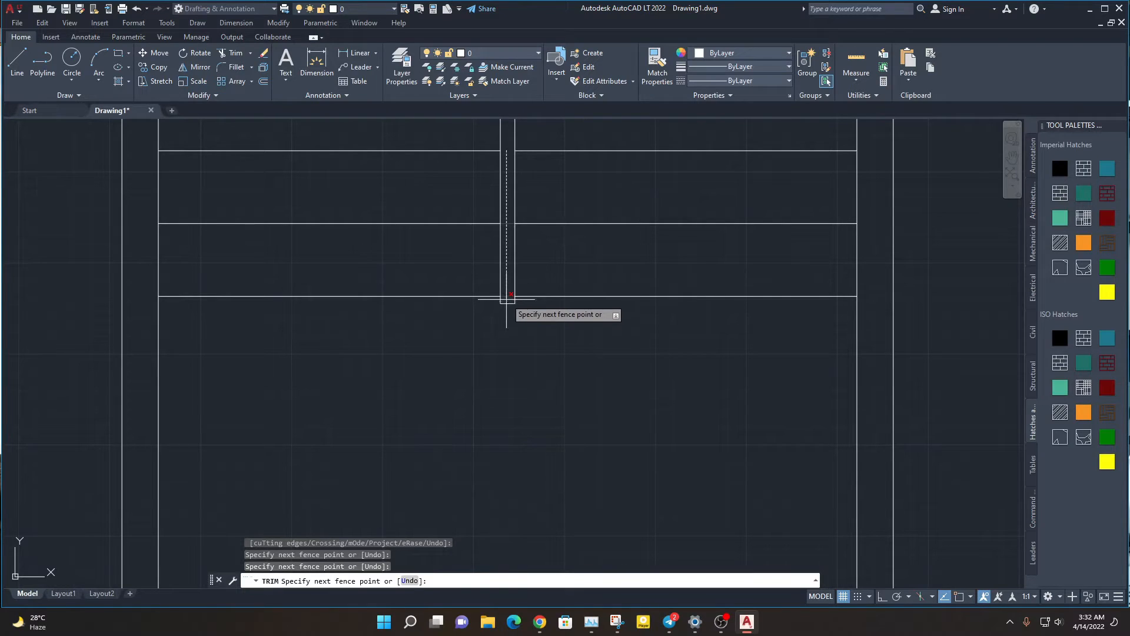
key(Return)
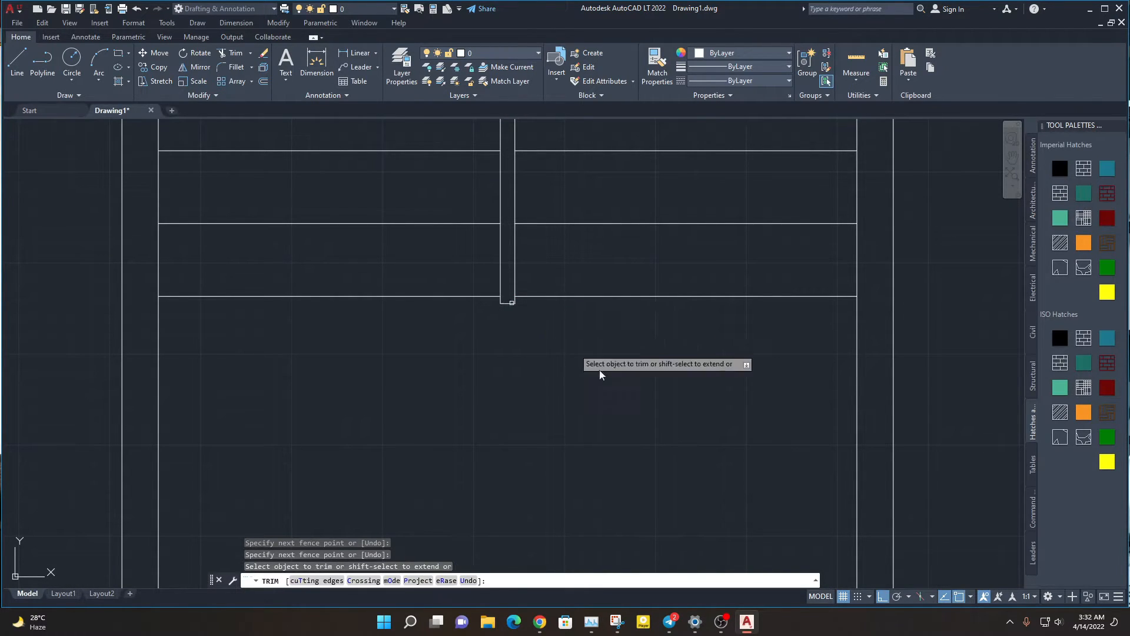
middle_drag(541, 323, 410, 452)
scroll(410, 451, down, 2)
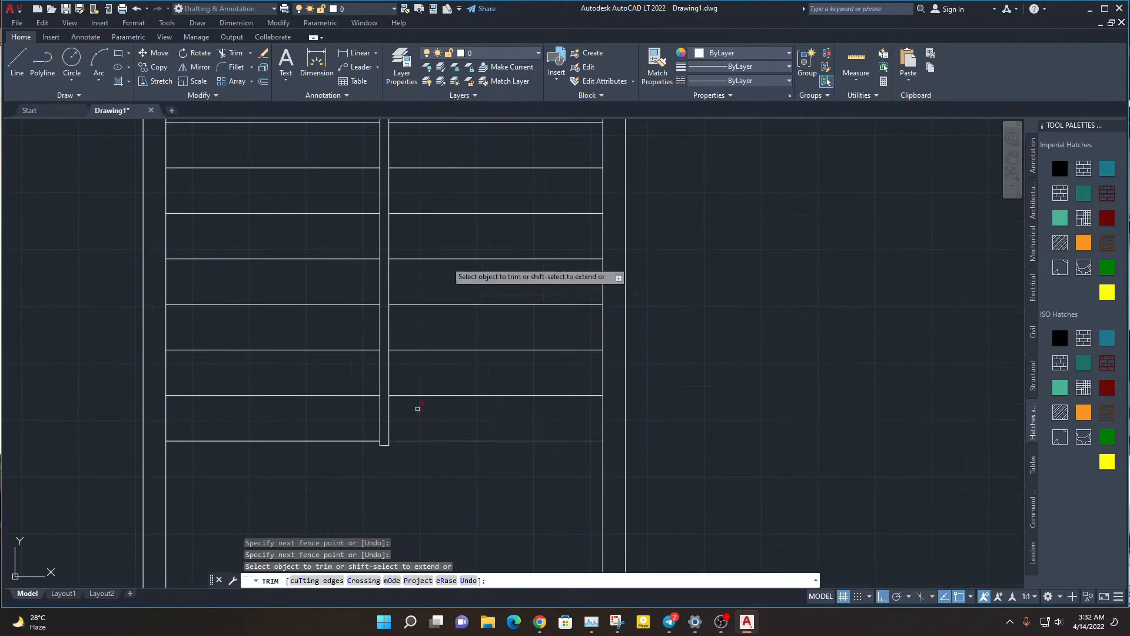
key(Escape)
scroll(453, 306, down, 2)
mouse_move(497, 276)
middle_down()
mouse_move(489, 333)
mouse_move(502, 362)
mouse_move(480, 383)
mouse_move(472, 434)
middle_up()
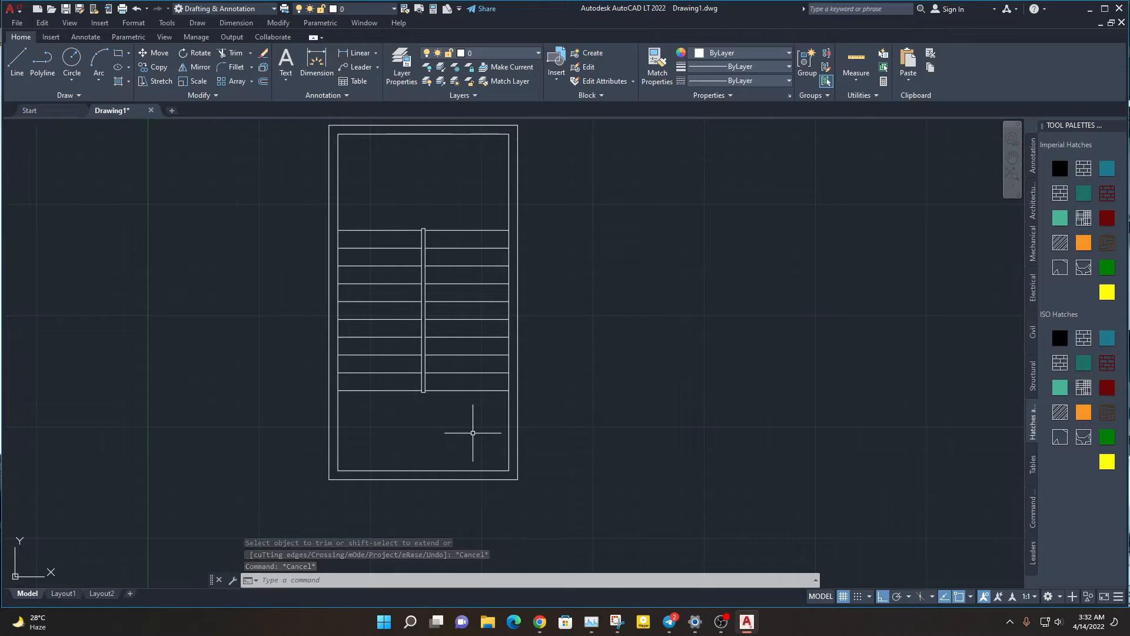
key(Escape)
key(Escape)
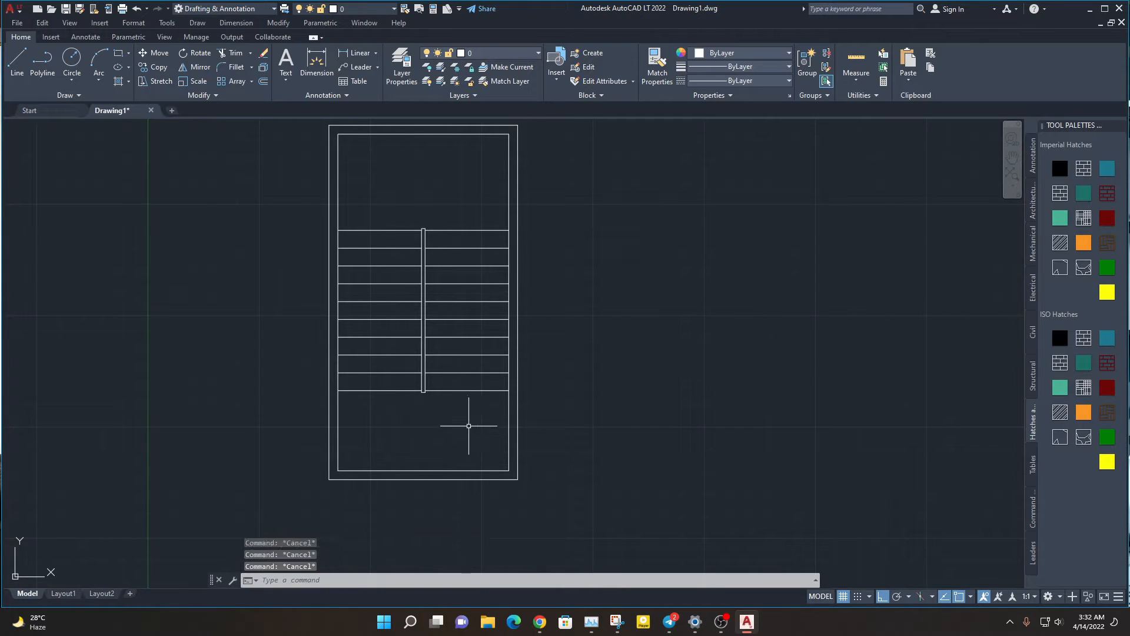
mouse_move(434, 232)
middle_down()
mouse_move(439, 353)
mouse_move(437, 258)
middle_up()
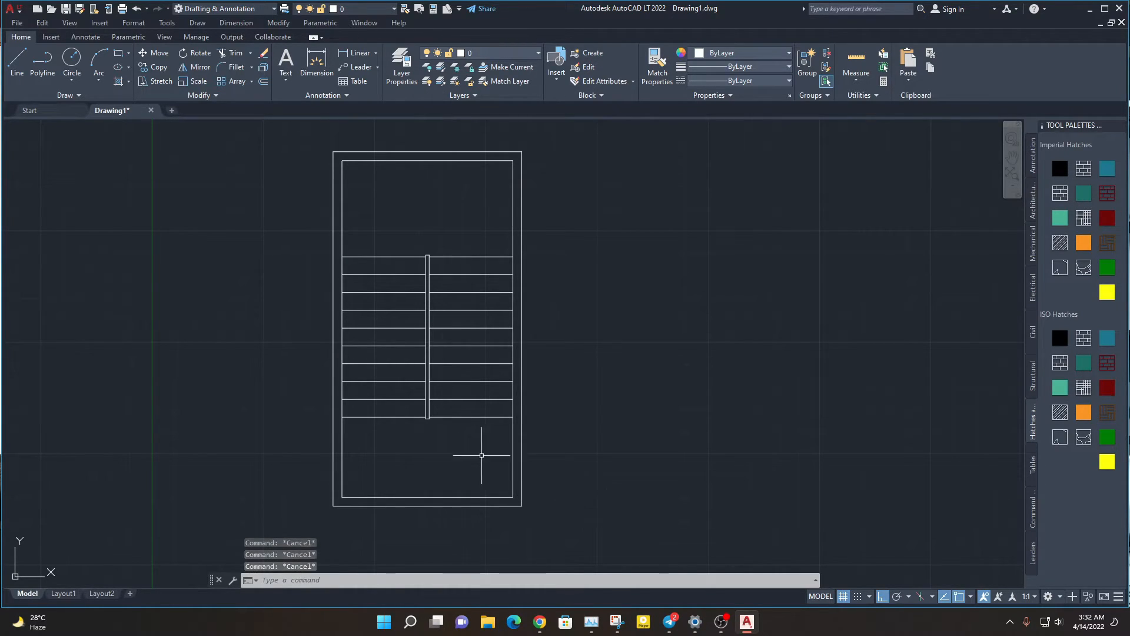
click(507, 461)
click(378, 238)
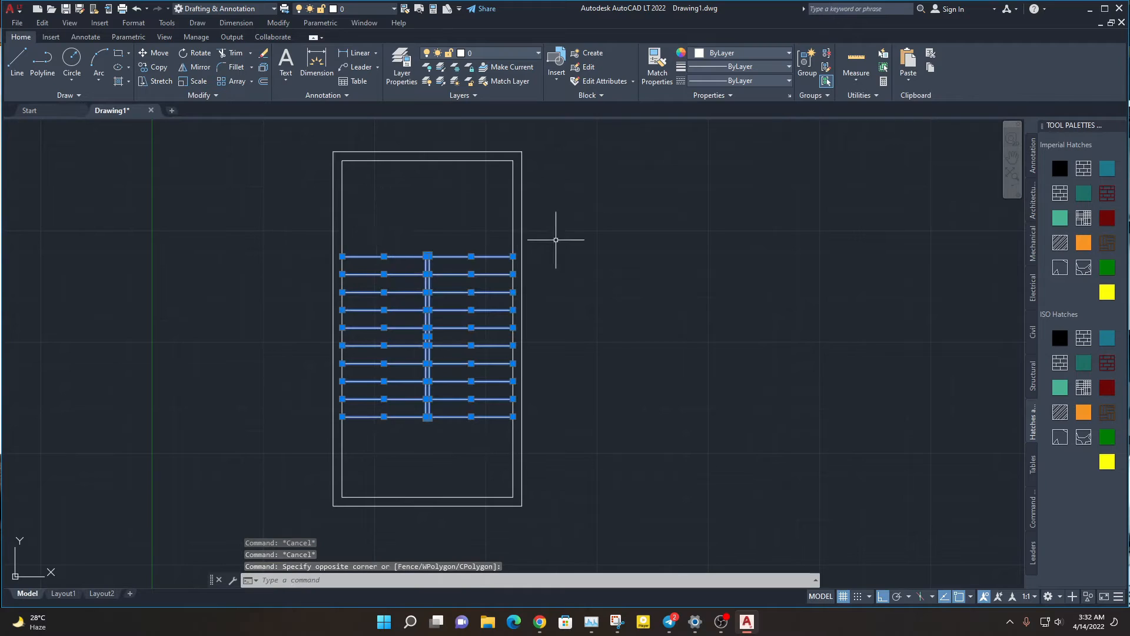
key(Escape)
key(Escape)
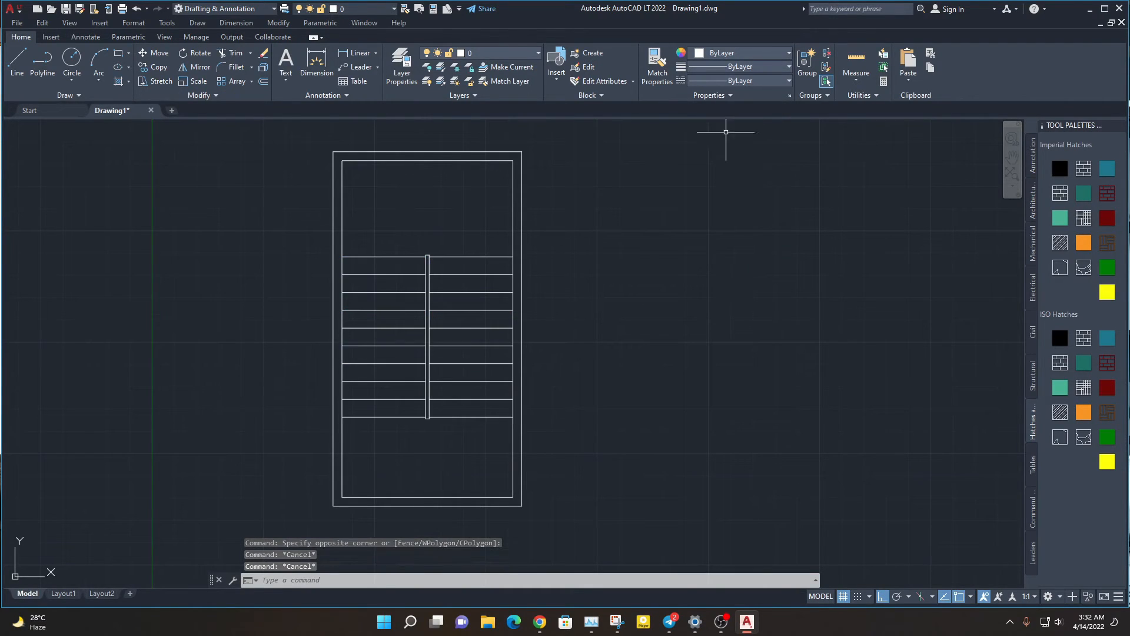
Set the lineweight of all tread and divider lines to 0.30 mm.
click(482, 460)
click(376, 235)
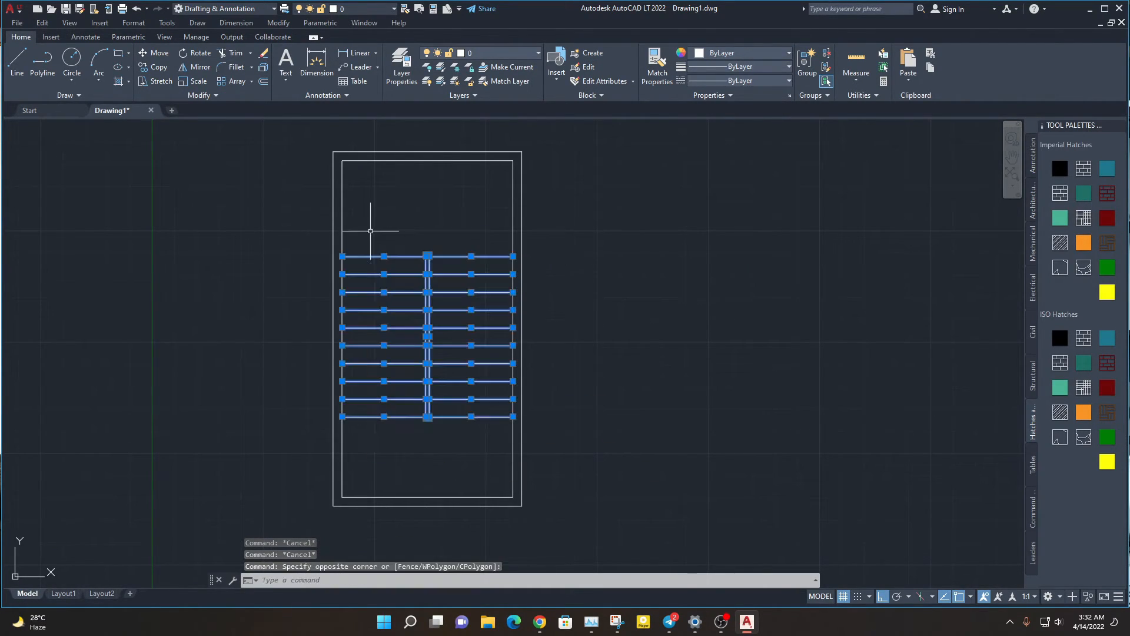
click(783, 68)
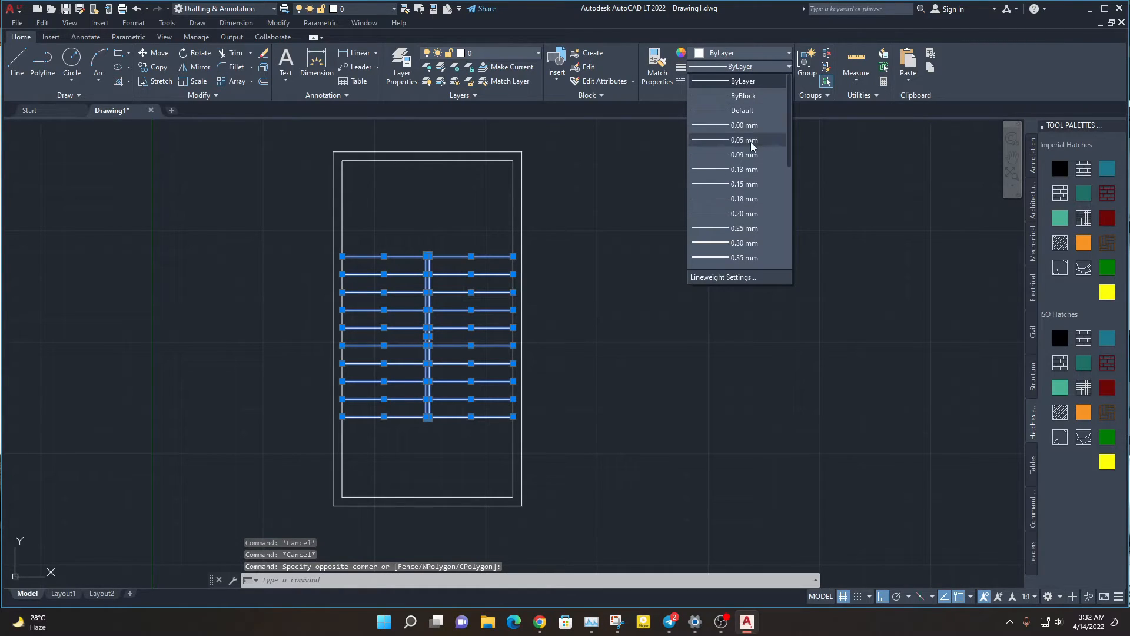
click(756, 246)
key(Escape)
key(Escape)
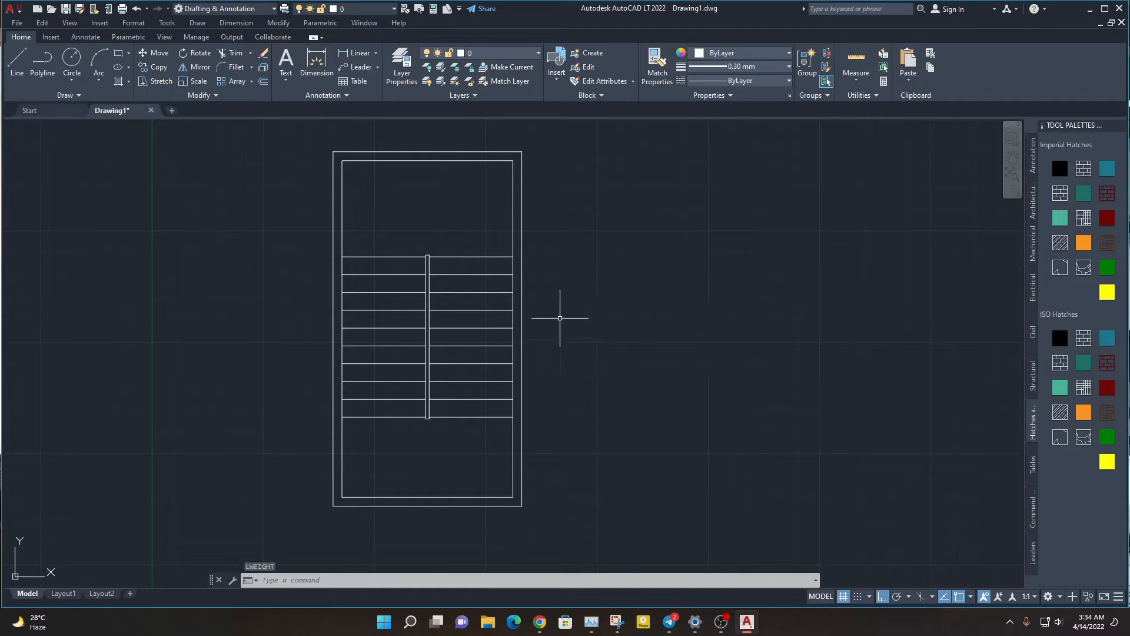
Set the lineweight of all tread and divider lines to 0.60 mm.
click(472, 412)
click(378, 215)
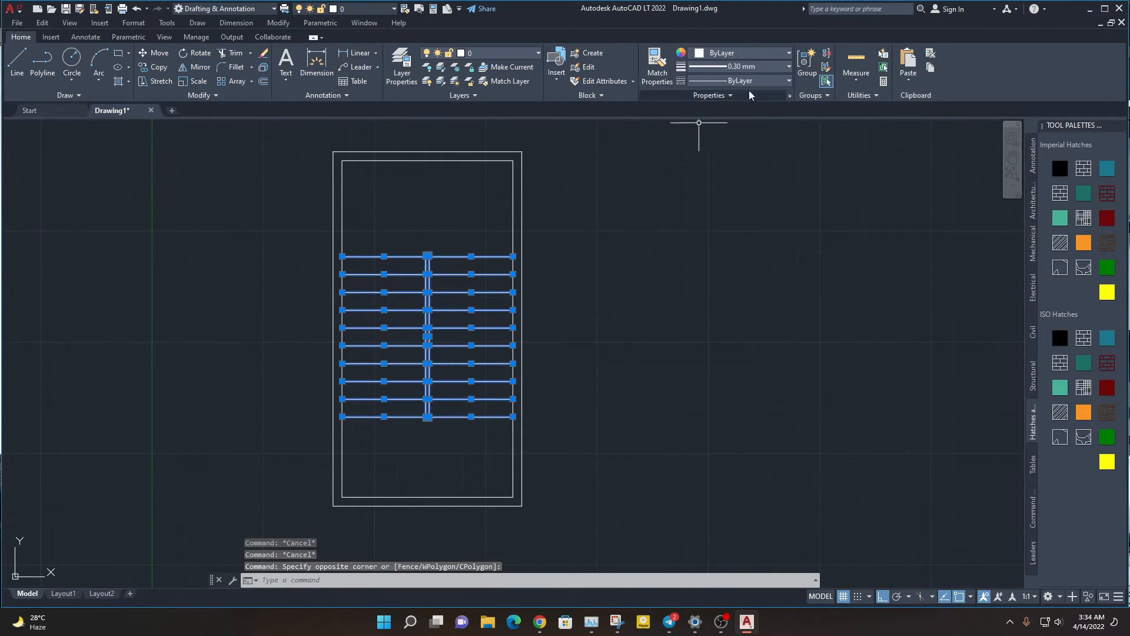
click(759, 68)
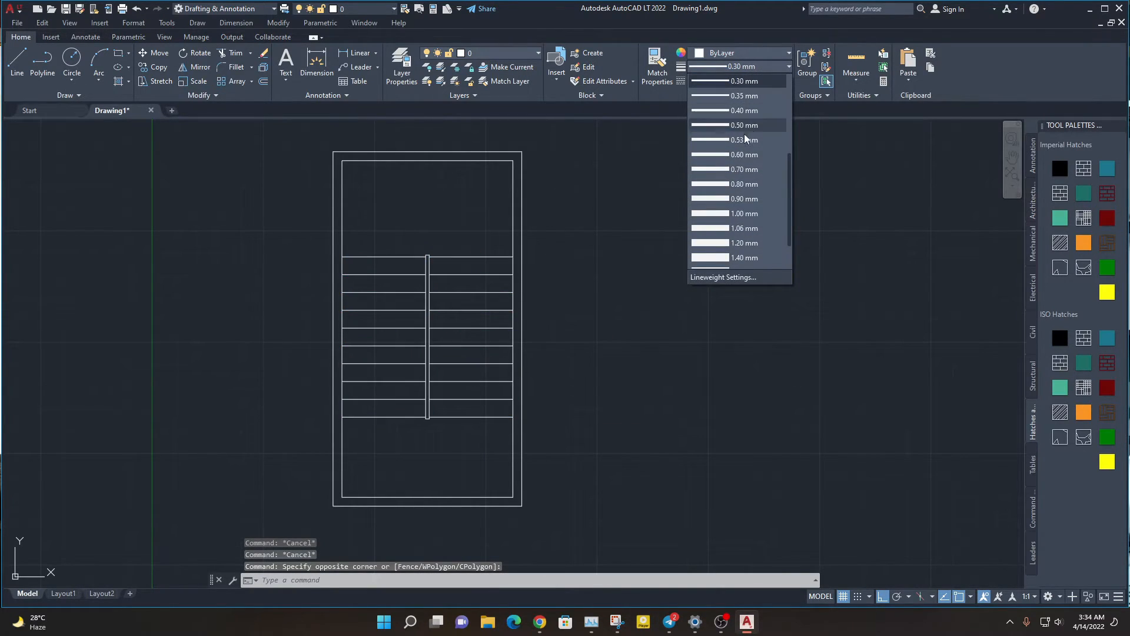
click(745, 154)
key(Escape)
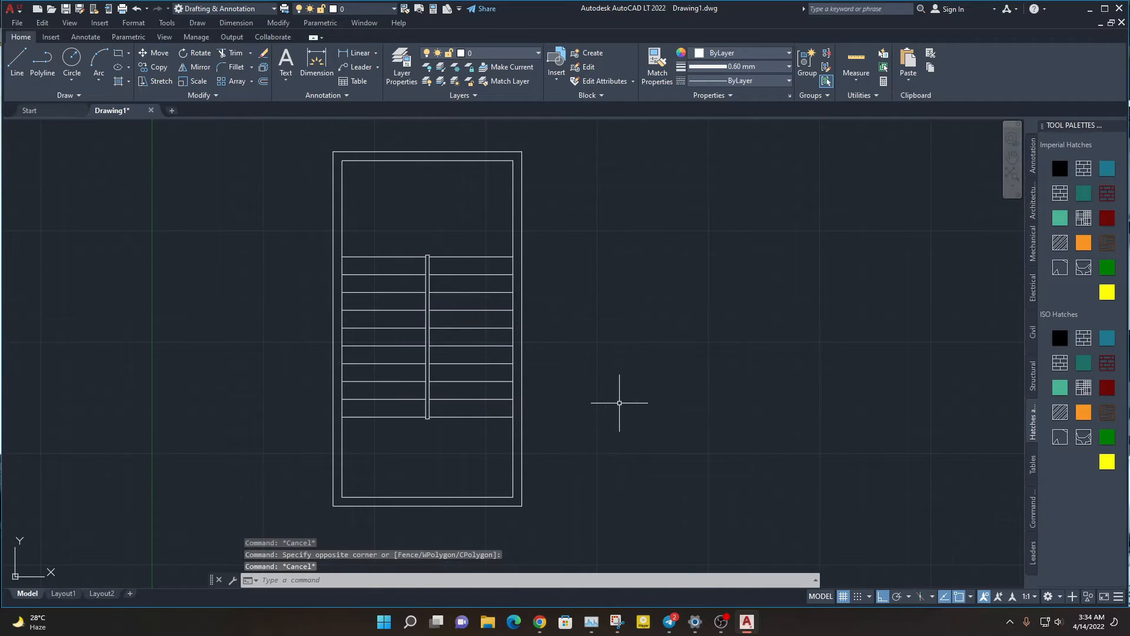
Turn on Display Lineweight in the lineweight settings through the LINEWEIGHT command.
text(LINEWEIGHT)
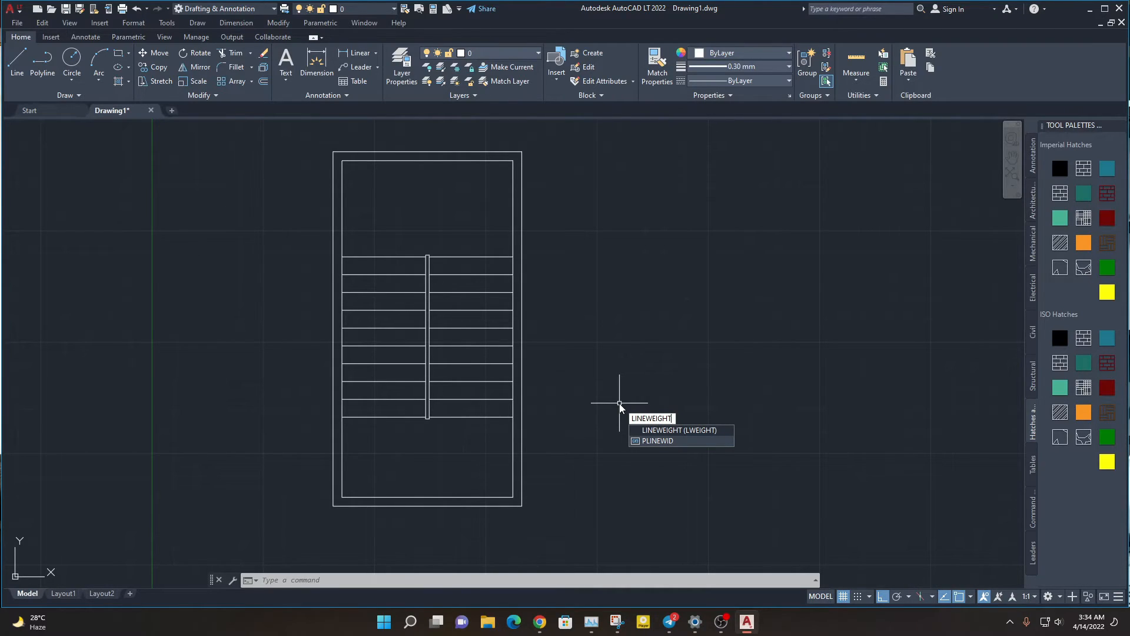
key(Return)
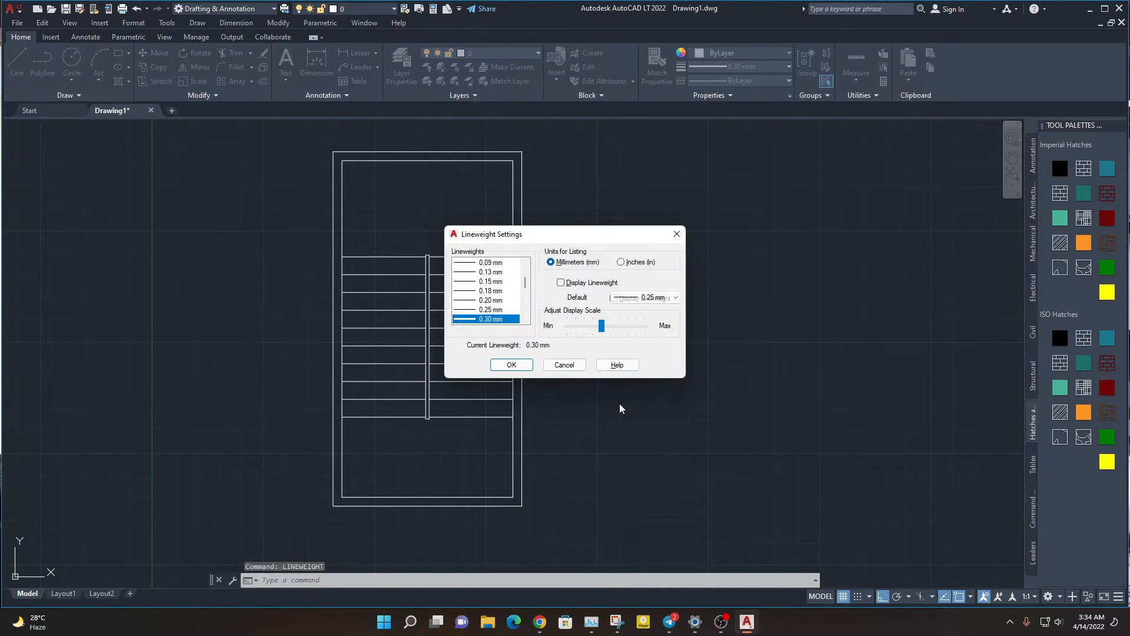
click(561, 284)
click(511, 365)
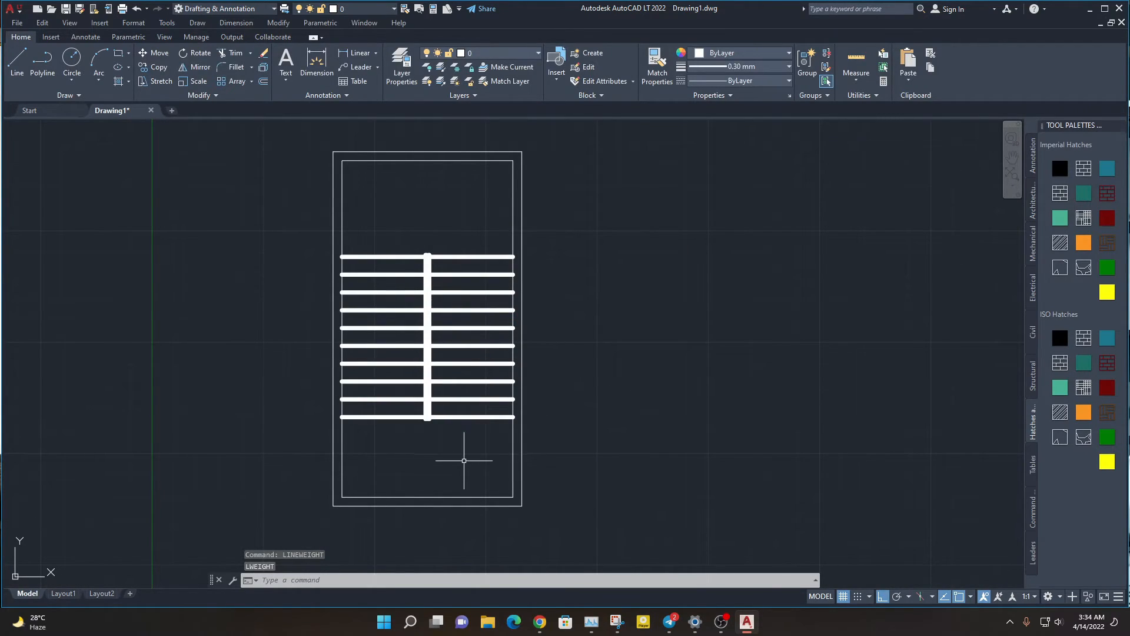
Reduce the lineweight of the stair treads and central divider to 0.30 mm.
click(497, 455)
click(377, 223)
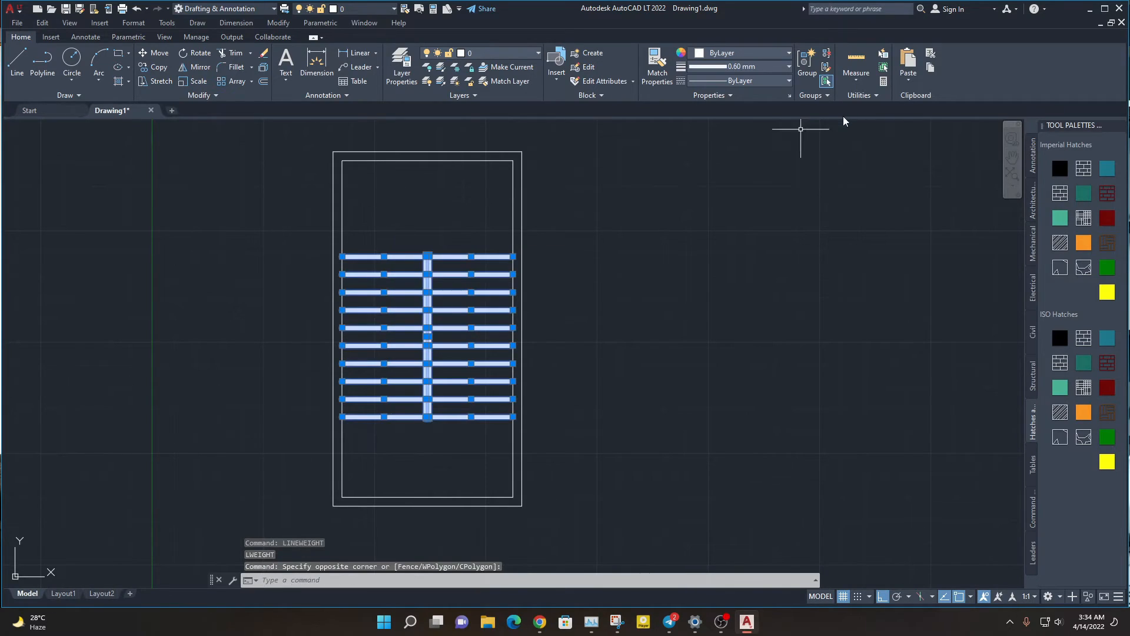
click(780, 70)
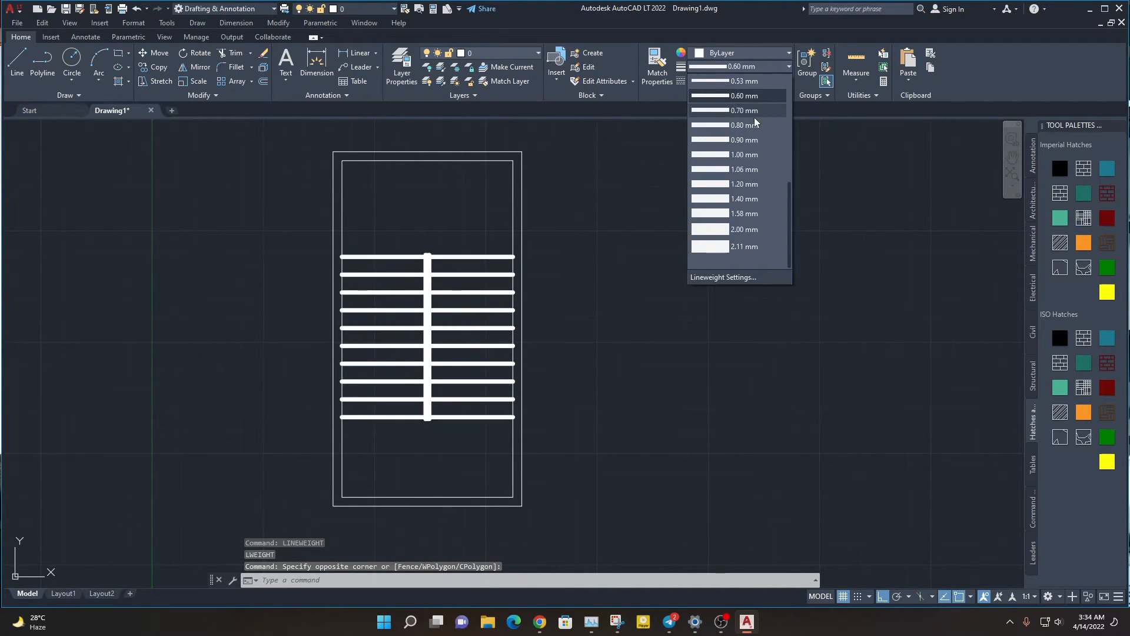
scroll(752, 100, up, 1)
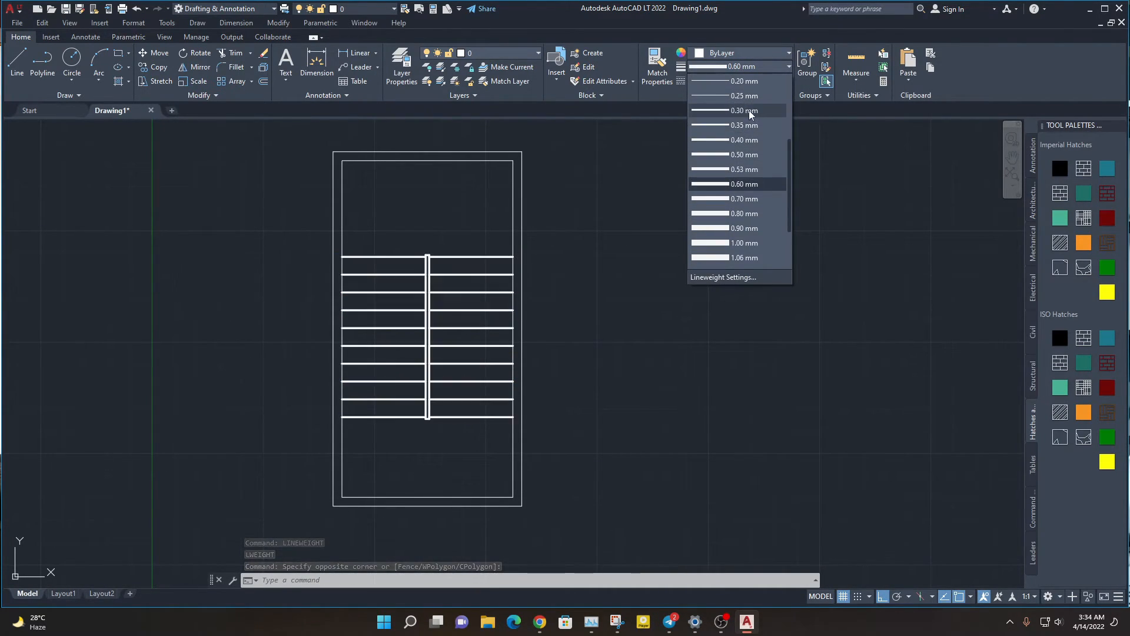
click(747, 111)
key(Escape)
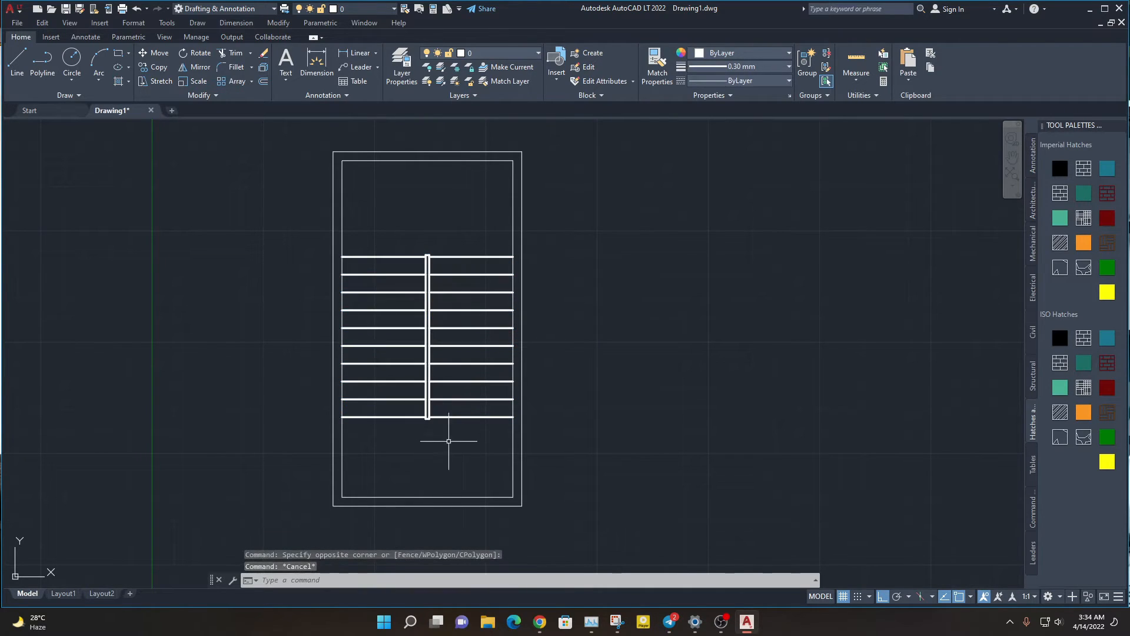
Set the lineweight of the inner and outer wall outlines on all four sides to 0.30 mm.
click(586, 508)
click(307, 429)
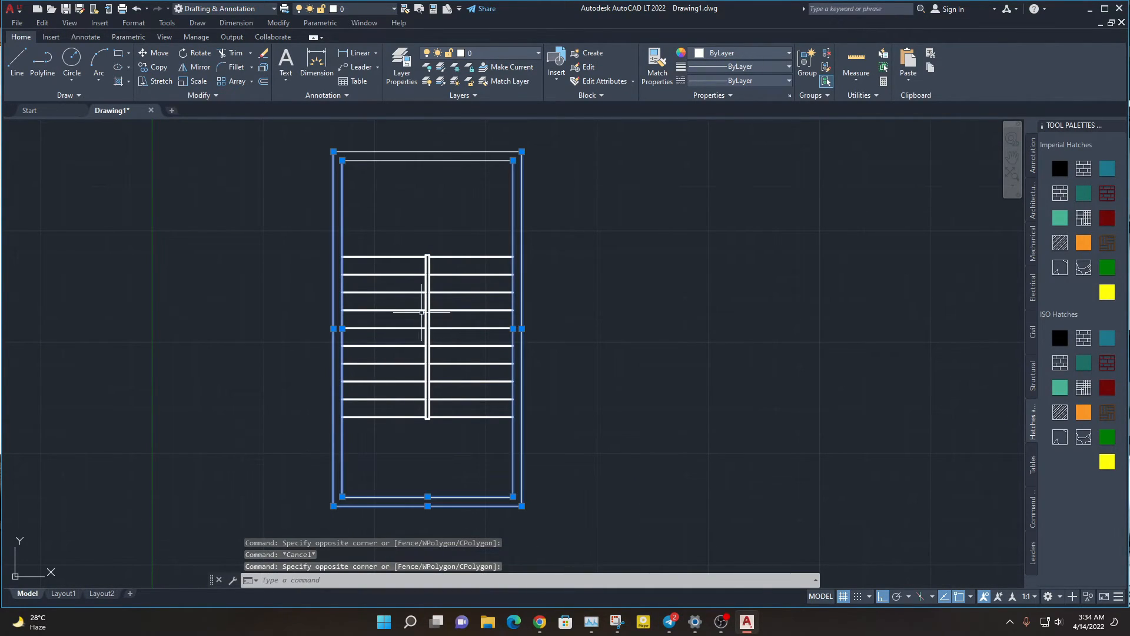
click(484, 162)
click(428, 133)
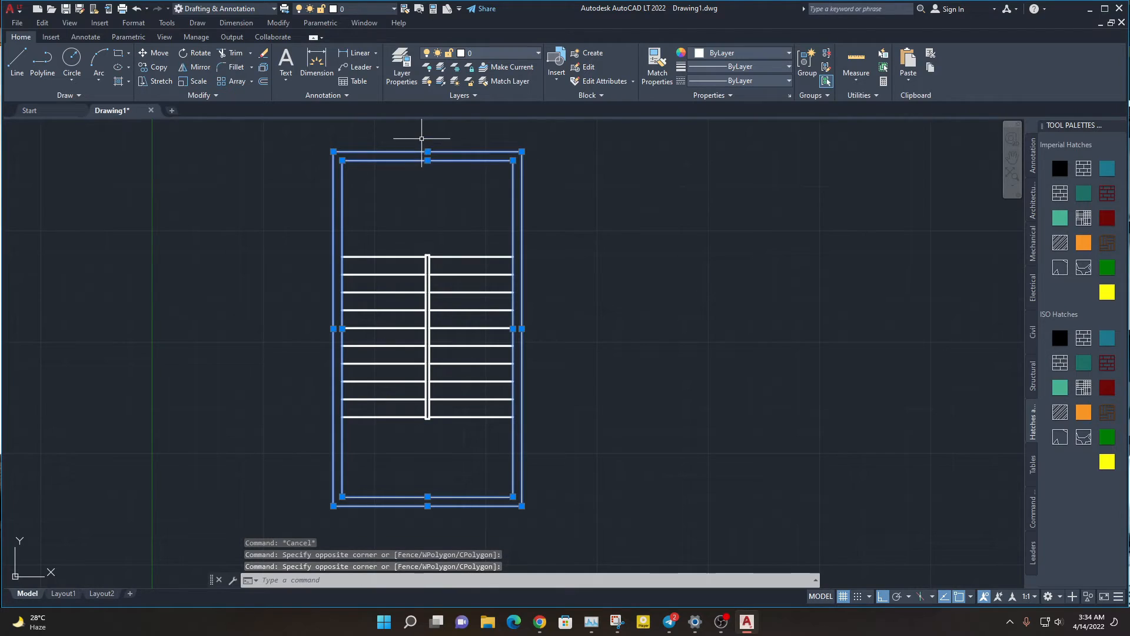
click(744, 66)
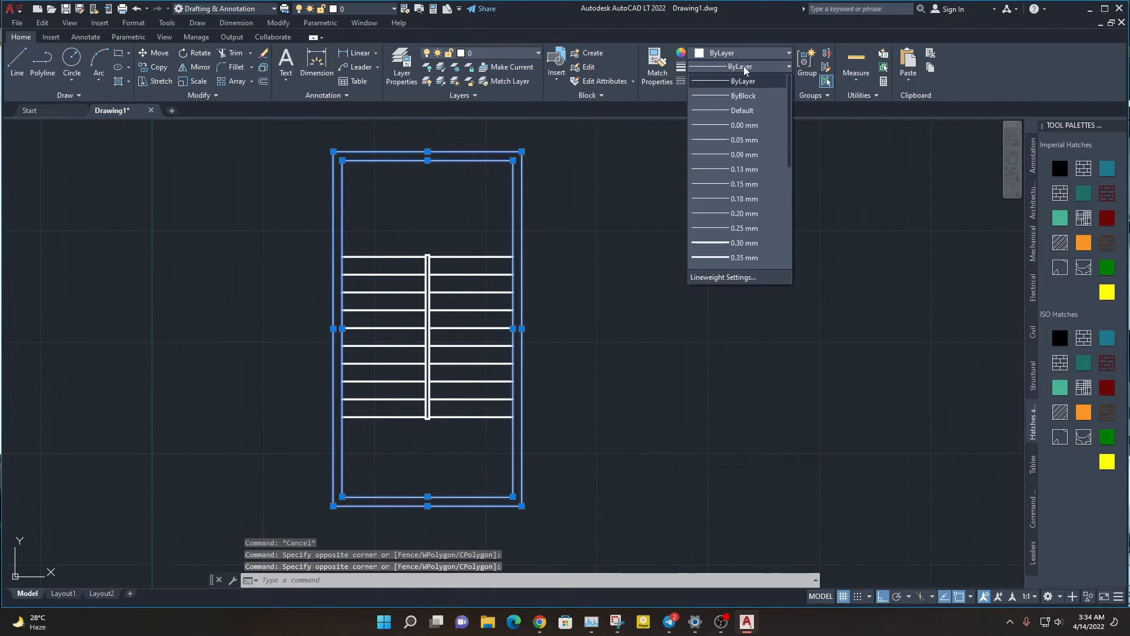
click(748, 244)
key(Escape)
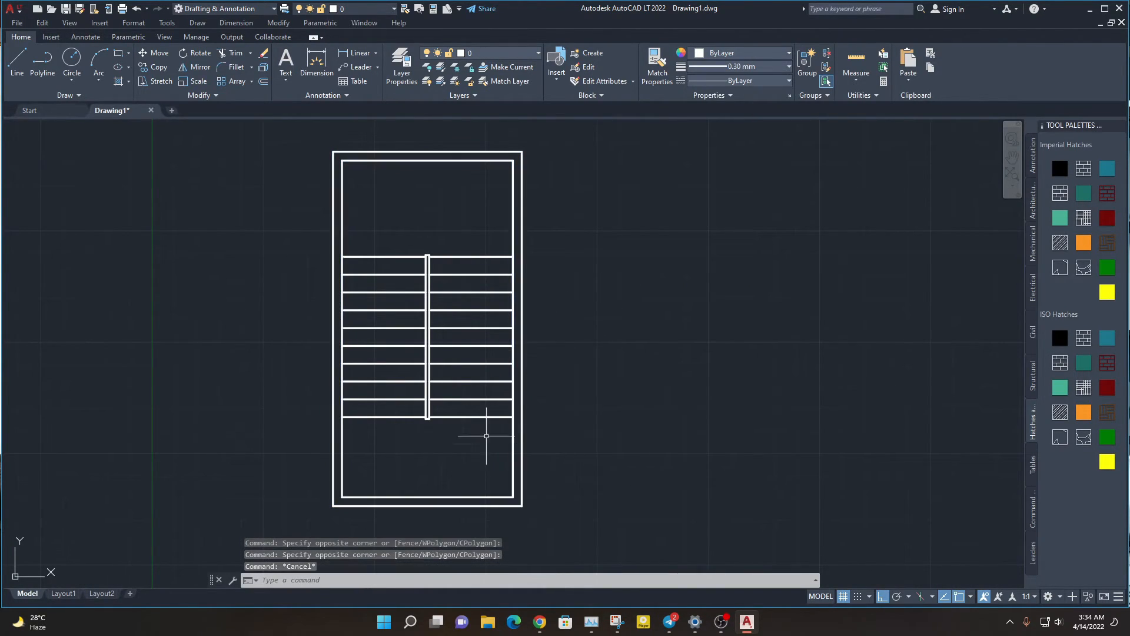
middle_drag(585, 442, 633, 436)
scroll(620, 436, down, 2)
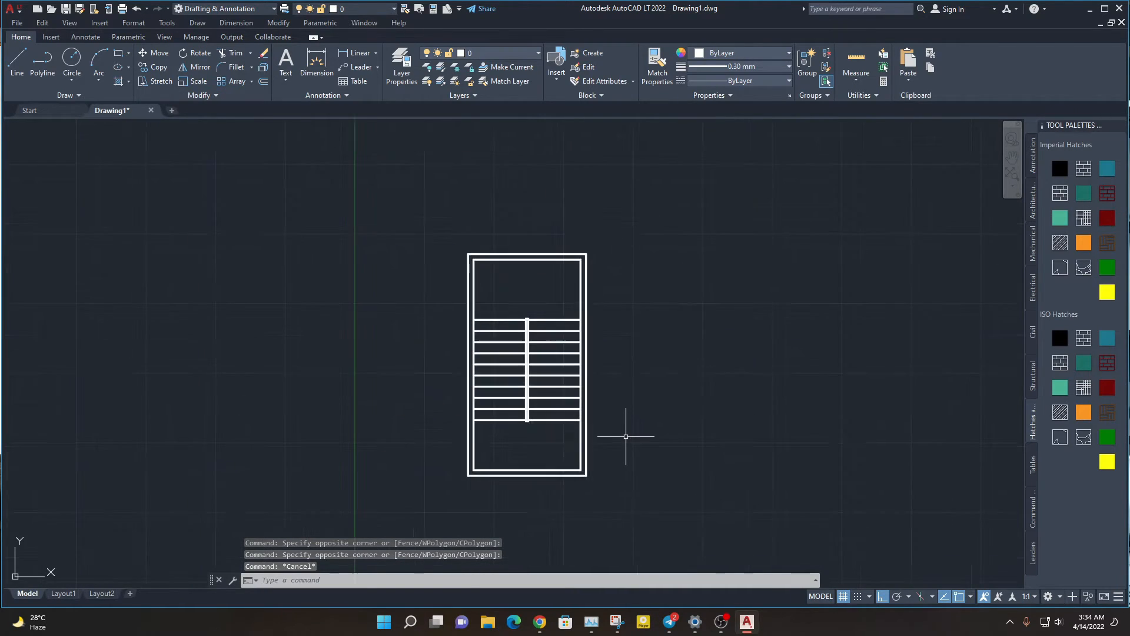
key(Escape)
key(Escape)
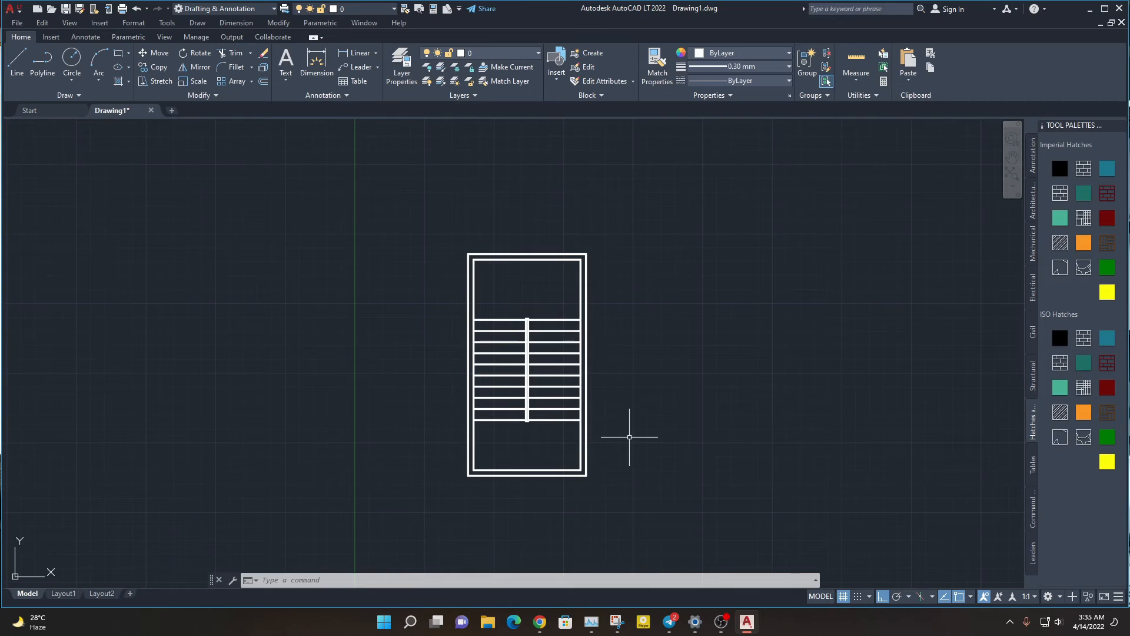
scroll(629, 435, up, 4)
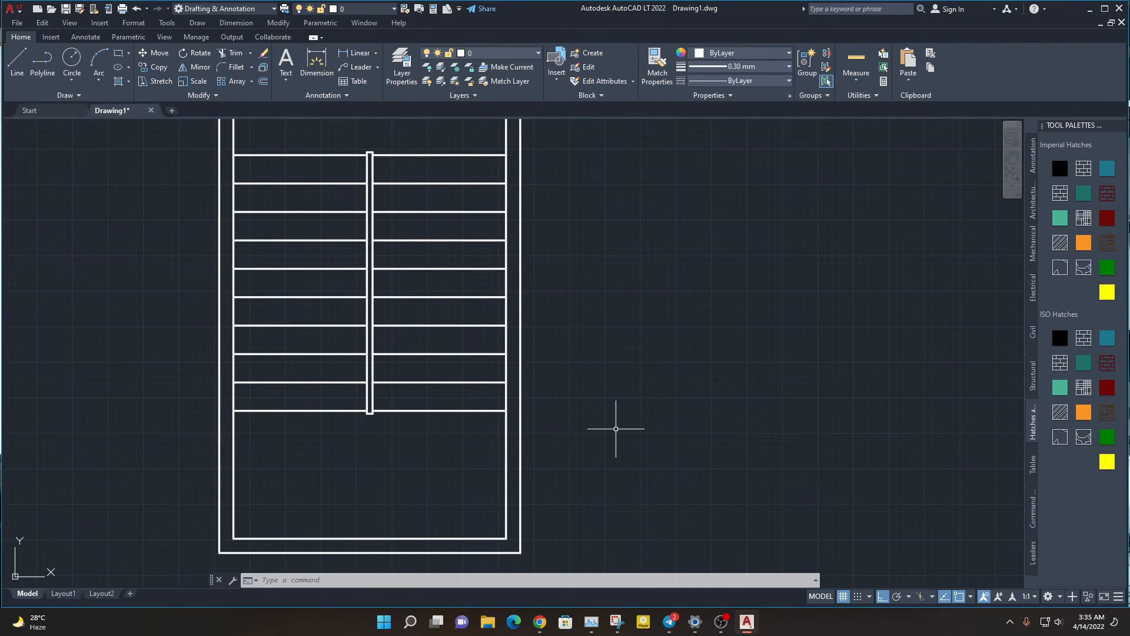
scroll(615, 428, down, 4)
Start saving the drawing and set the save location to the AUTO CAD folder on the WORKS (E:) drive.
key(ctrl+s)
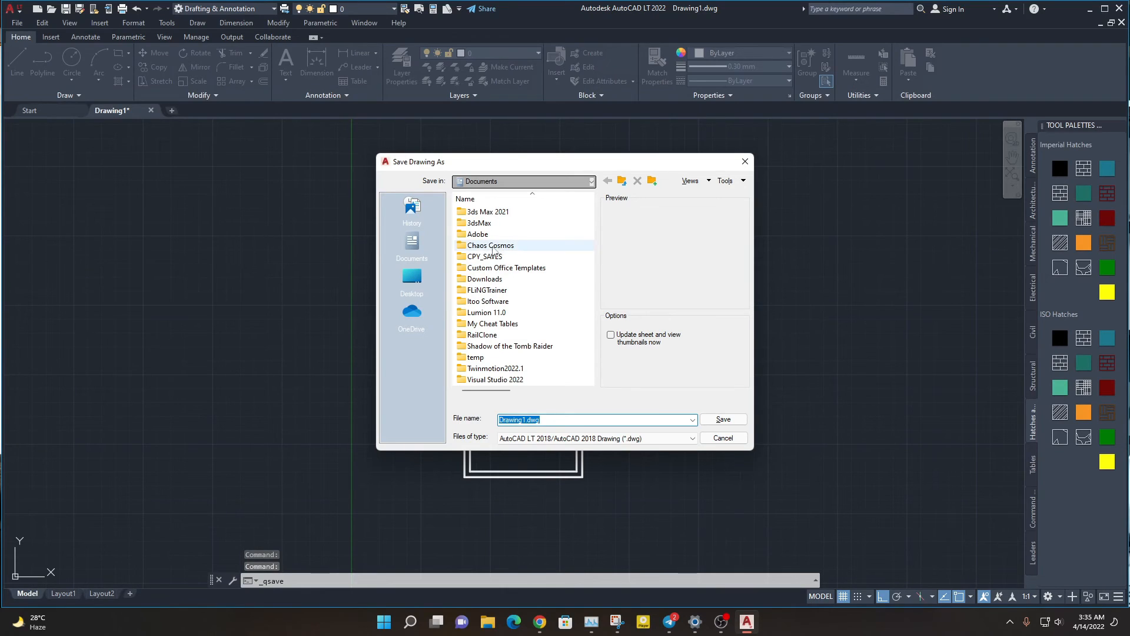
click(415, 281)
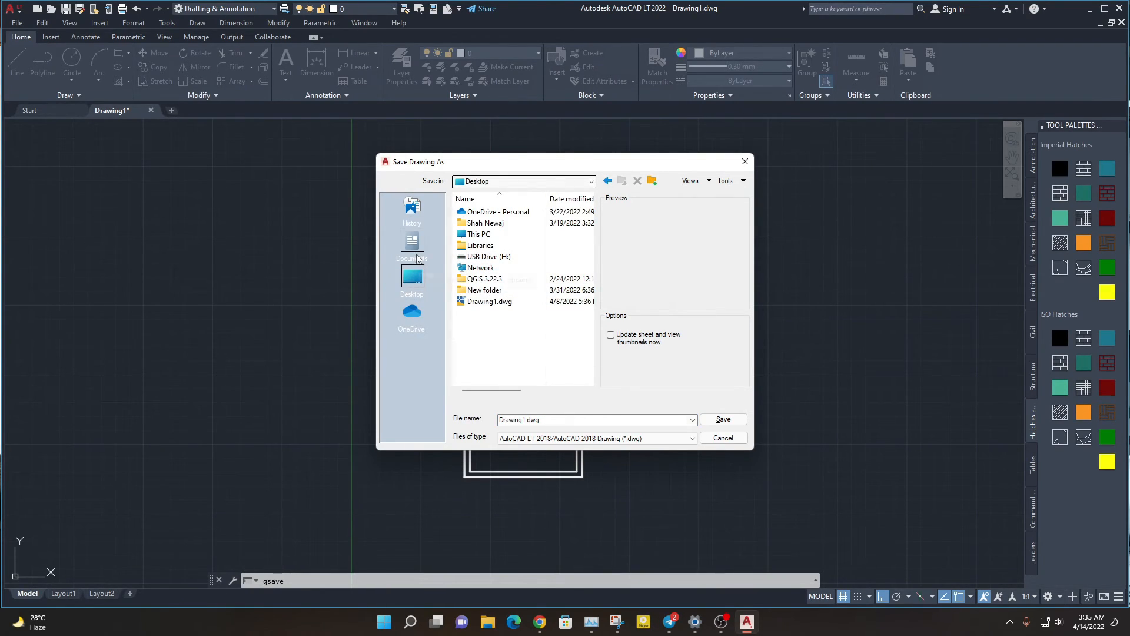
click(524, 181)
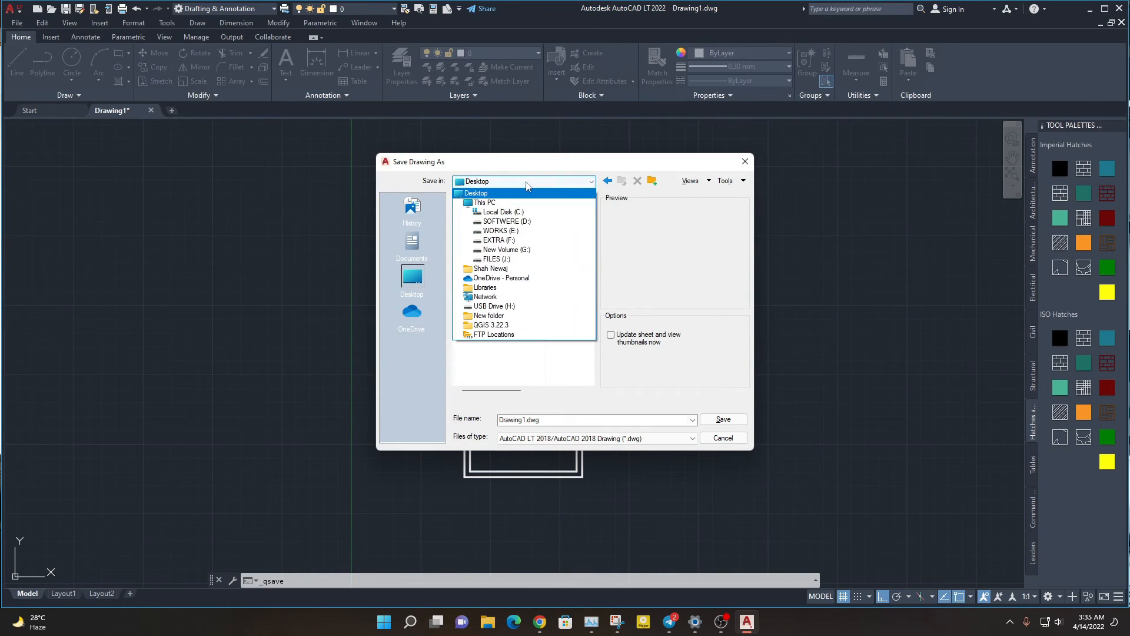
click(521, 242)
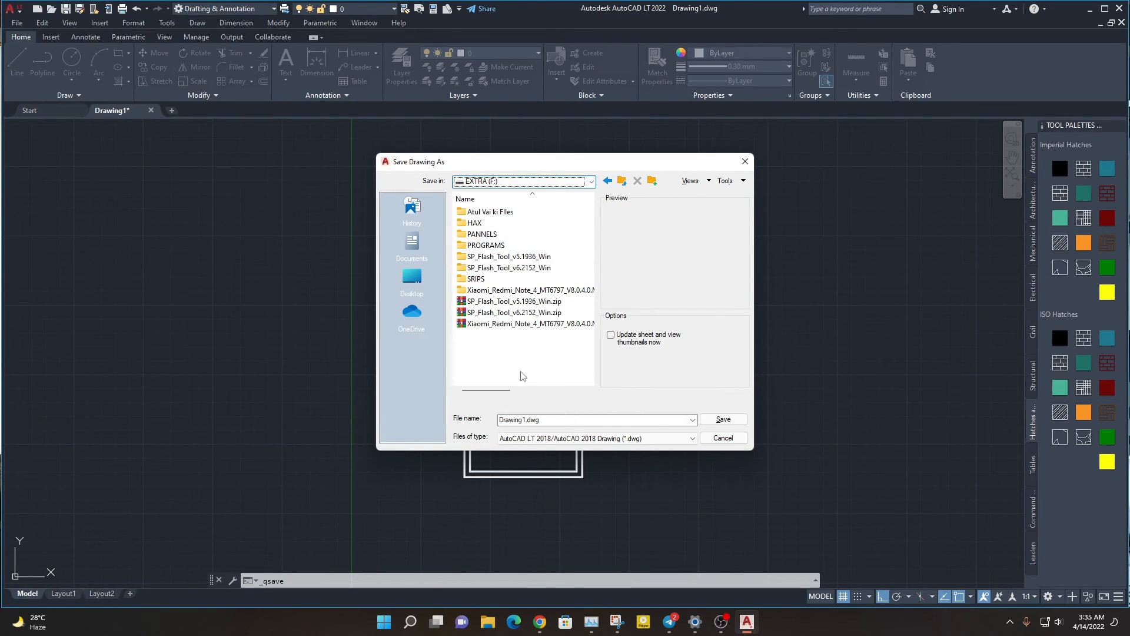
click(553, 182)
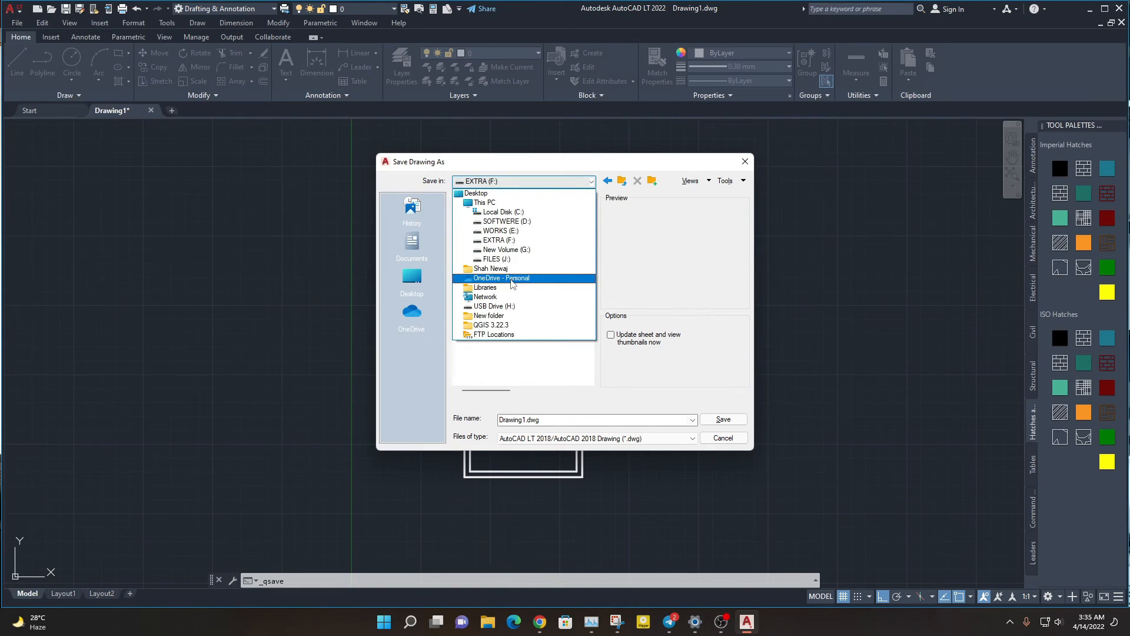
click(514, 231)
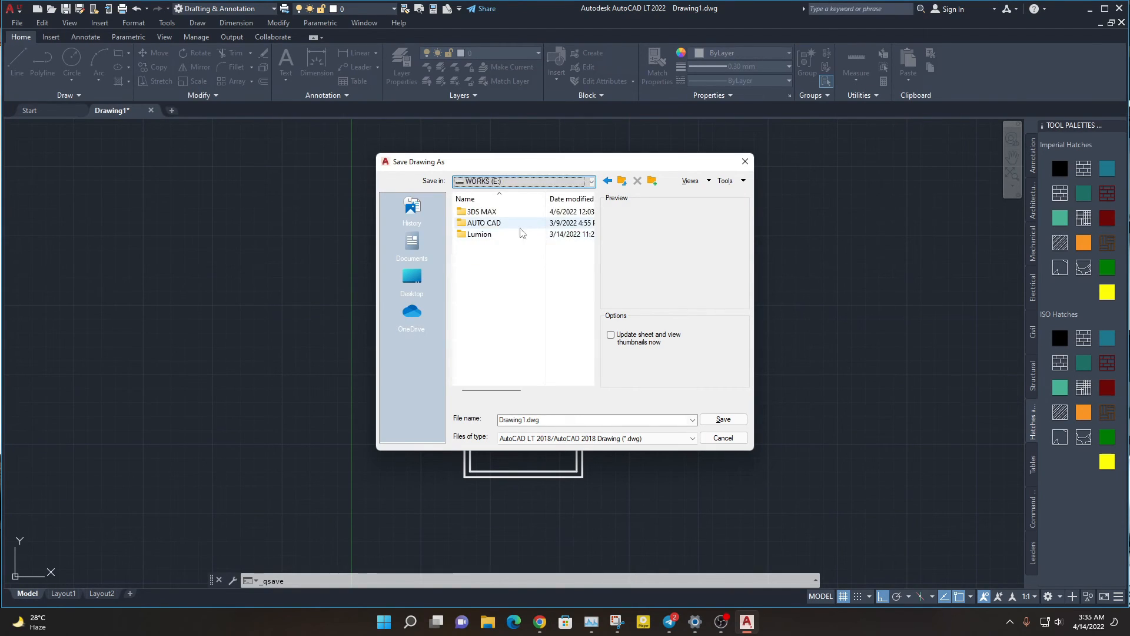
double_click(486, 225)
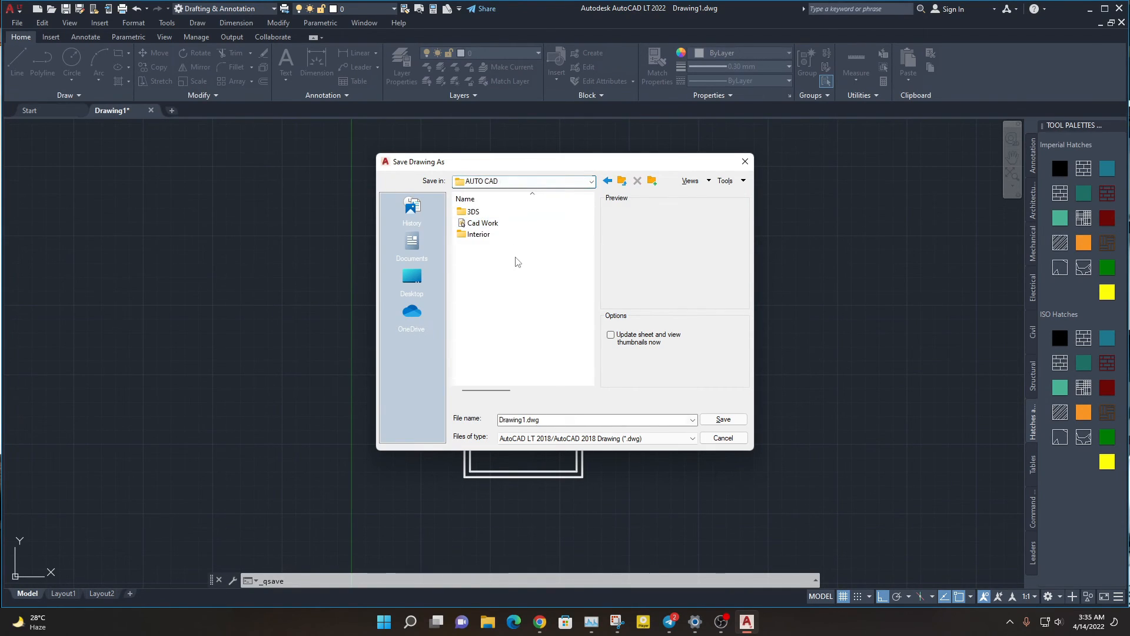
double_click(491, 224)
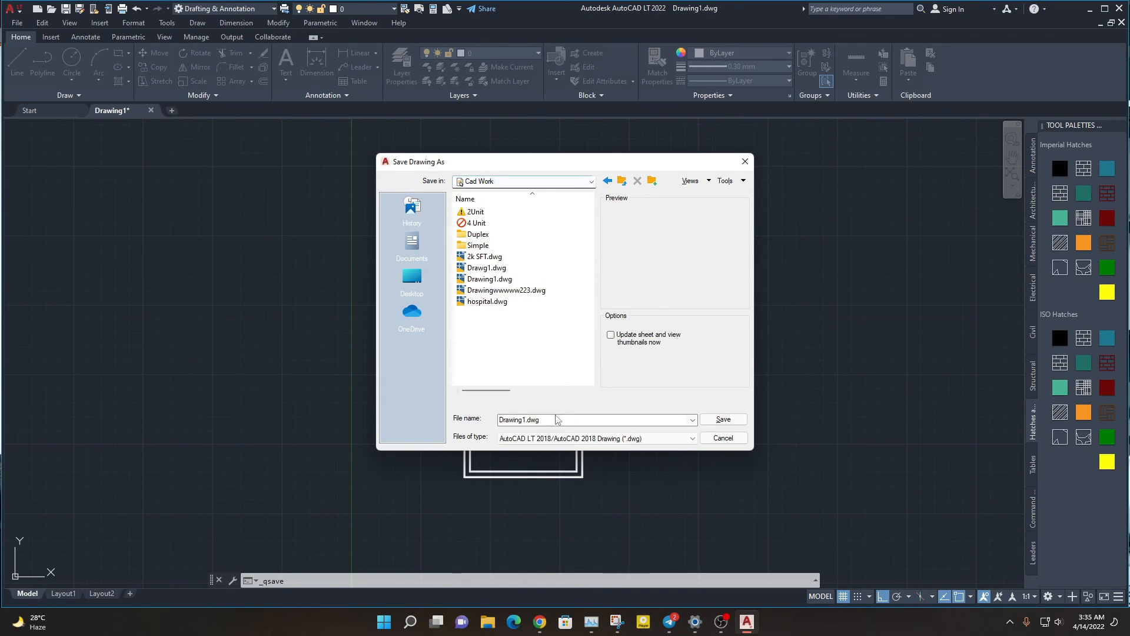
double_click(556, 424)
click(622, 181)
Name the drawing "yt work" and save it as a DWG file in the AUTO CAD folder.
double_click(557, 419)
text(yt work)
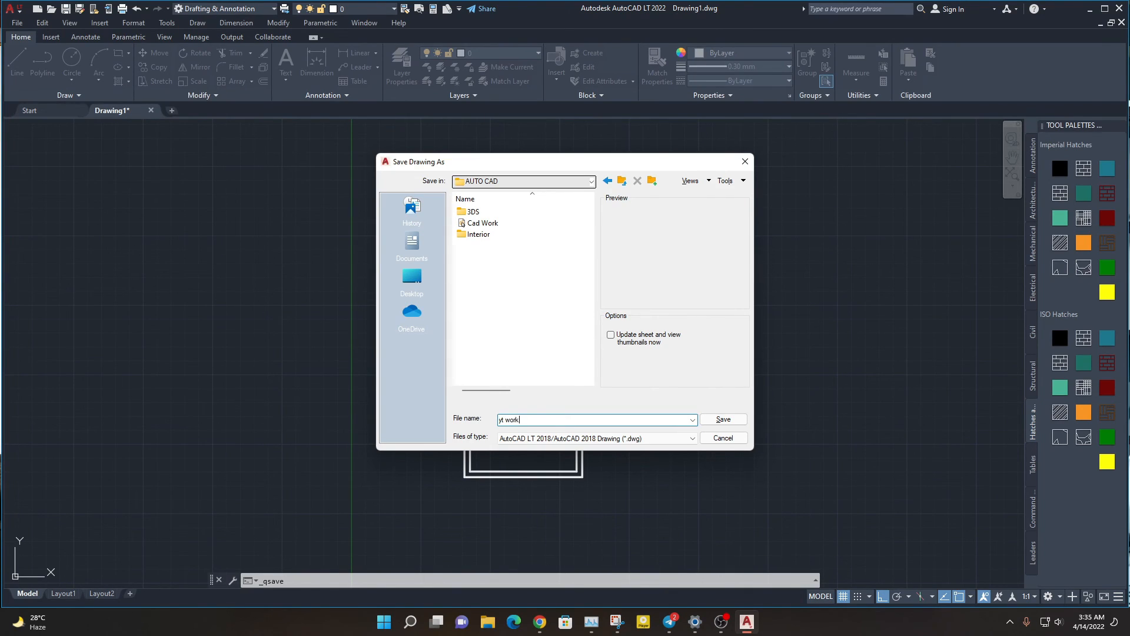
key(Return)
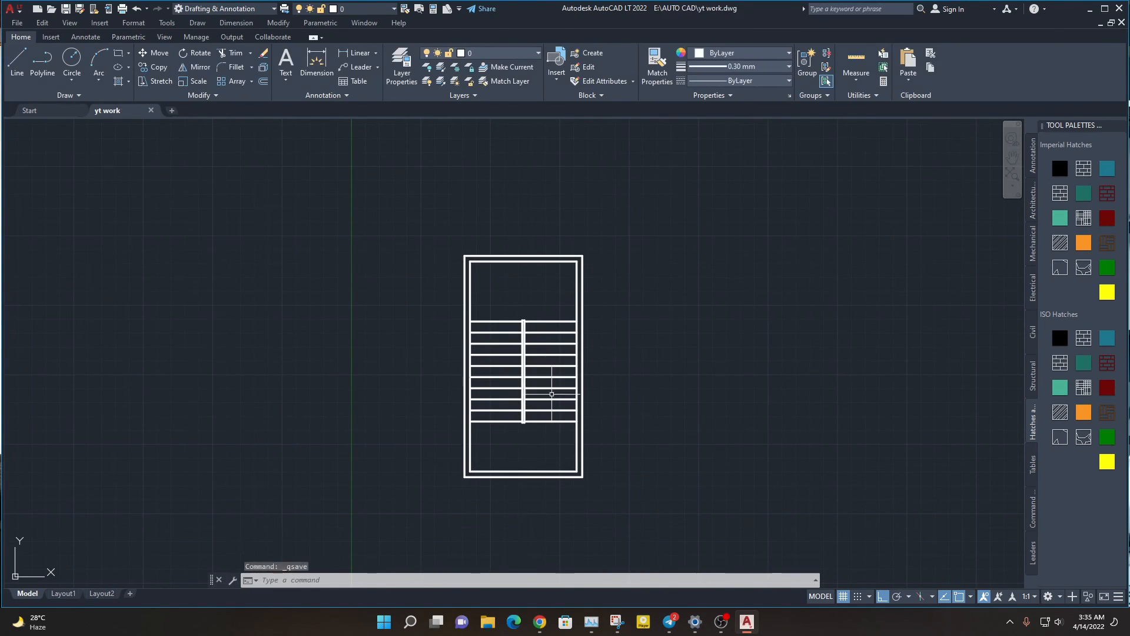
middle_drag(652, 384, 555, 369)
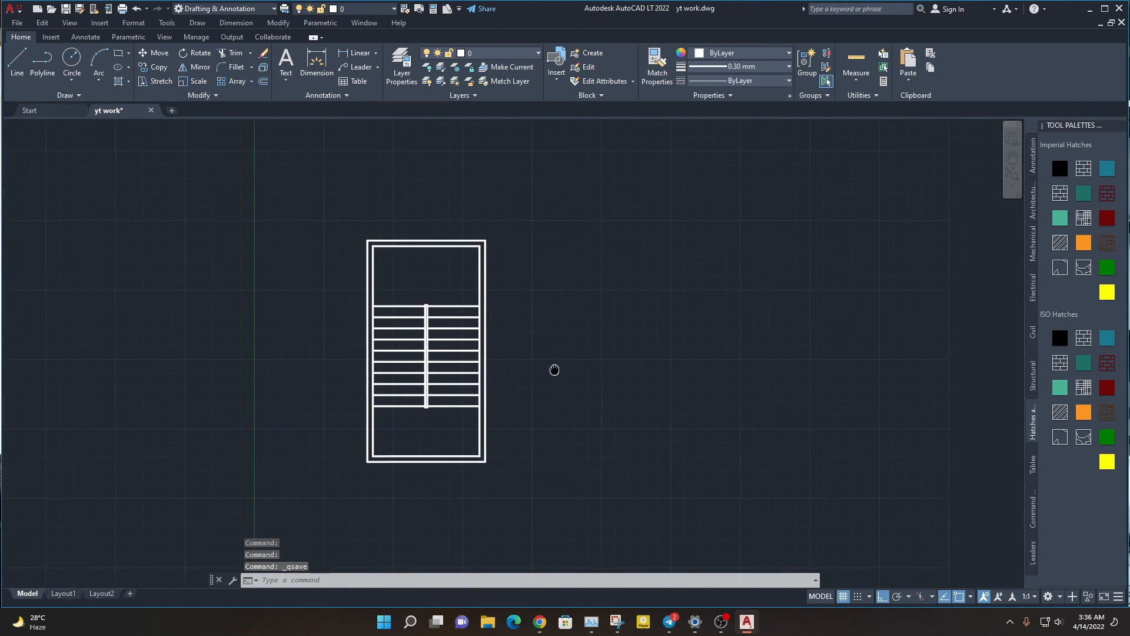